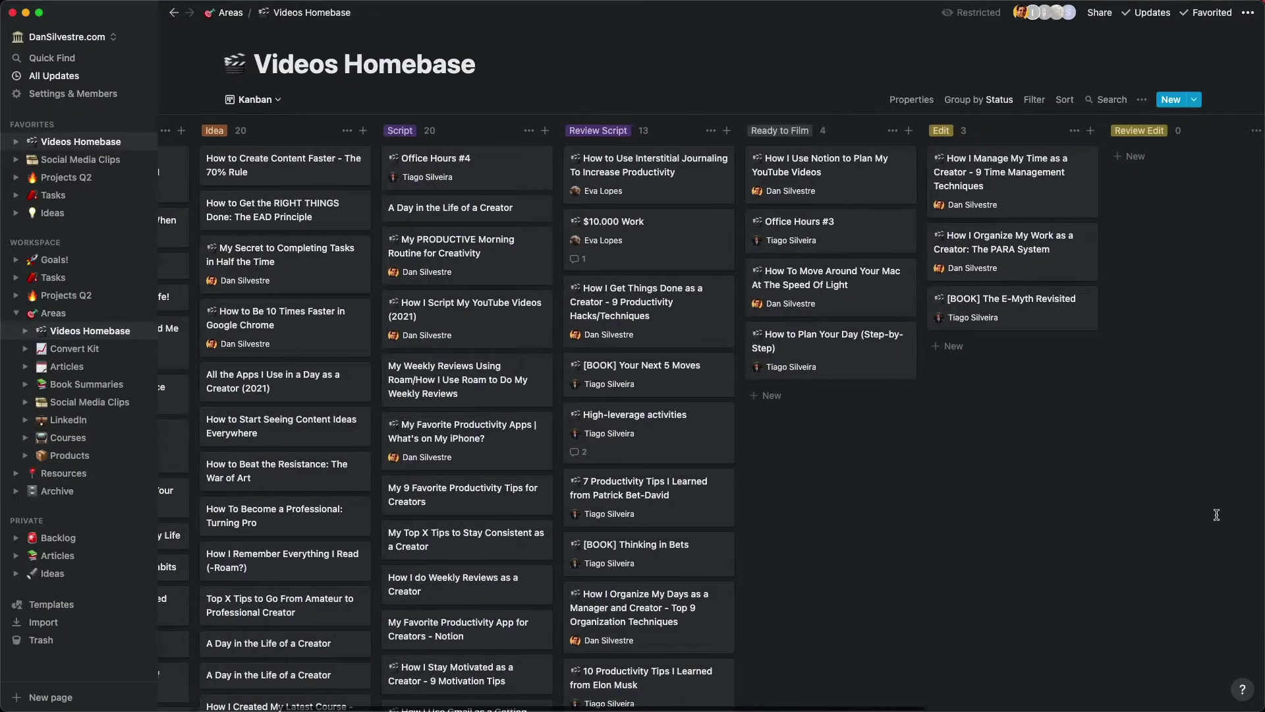
scroll(1217, 514, "right", 6)
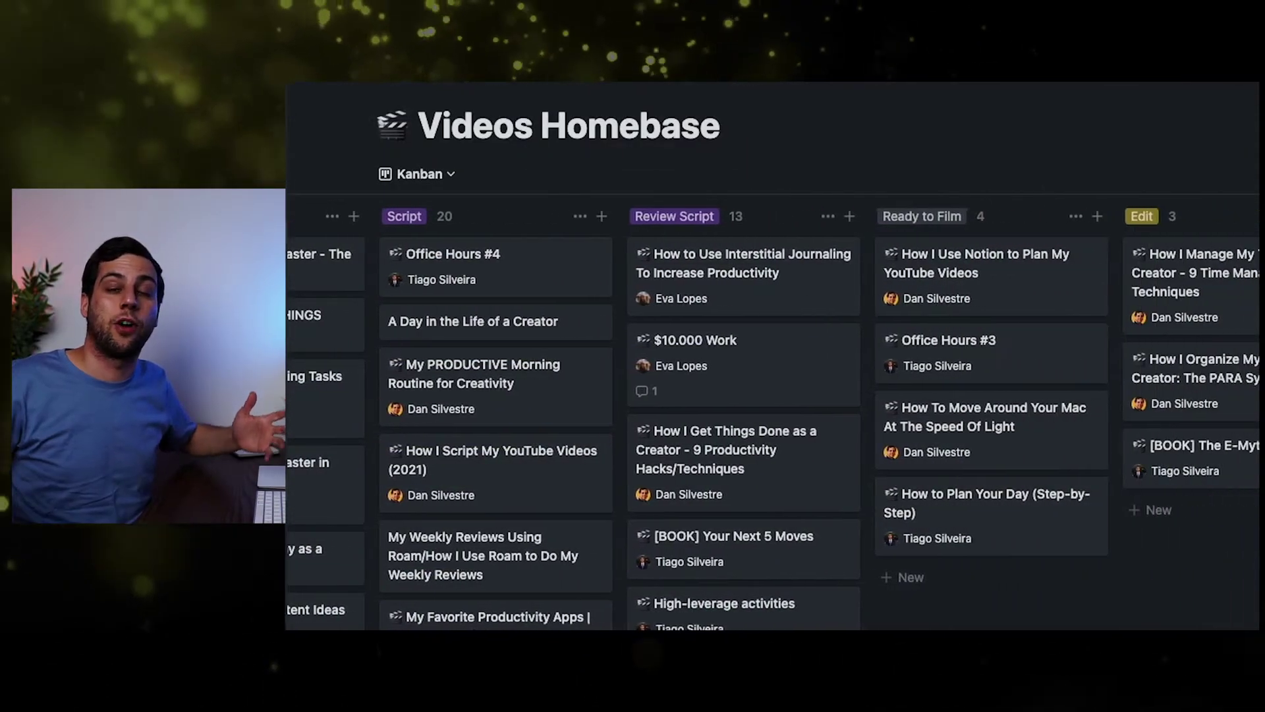
scroll(772, 422, "right", 7)
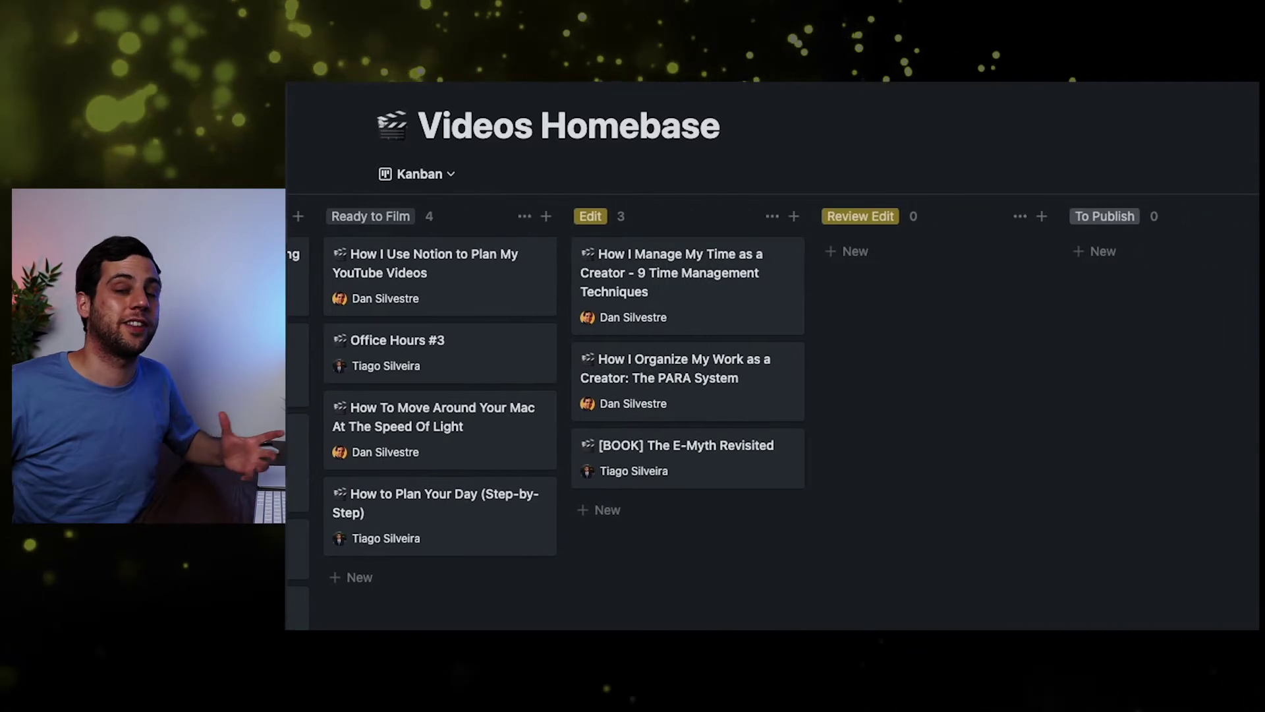
- Open the 'All the Apps I Use in a Day as a Creator (2021)' Idea card as a blank page
scroll(771, 422, "left", 8)
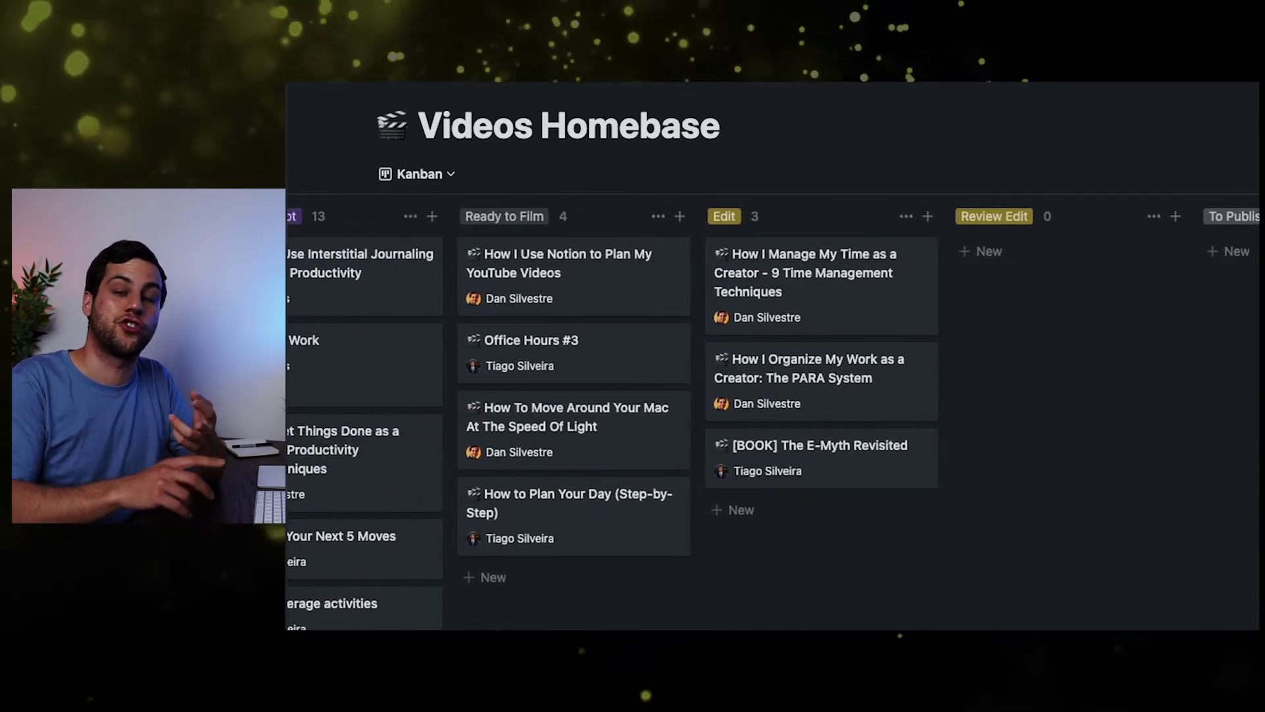
scroll(771, 422, "left", 6)
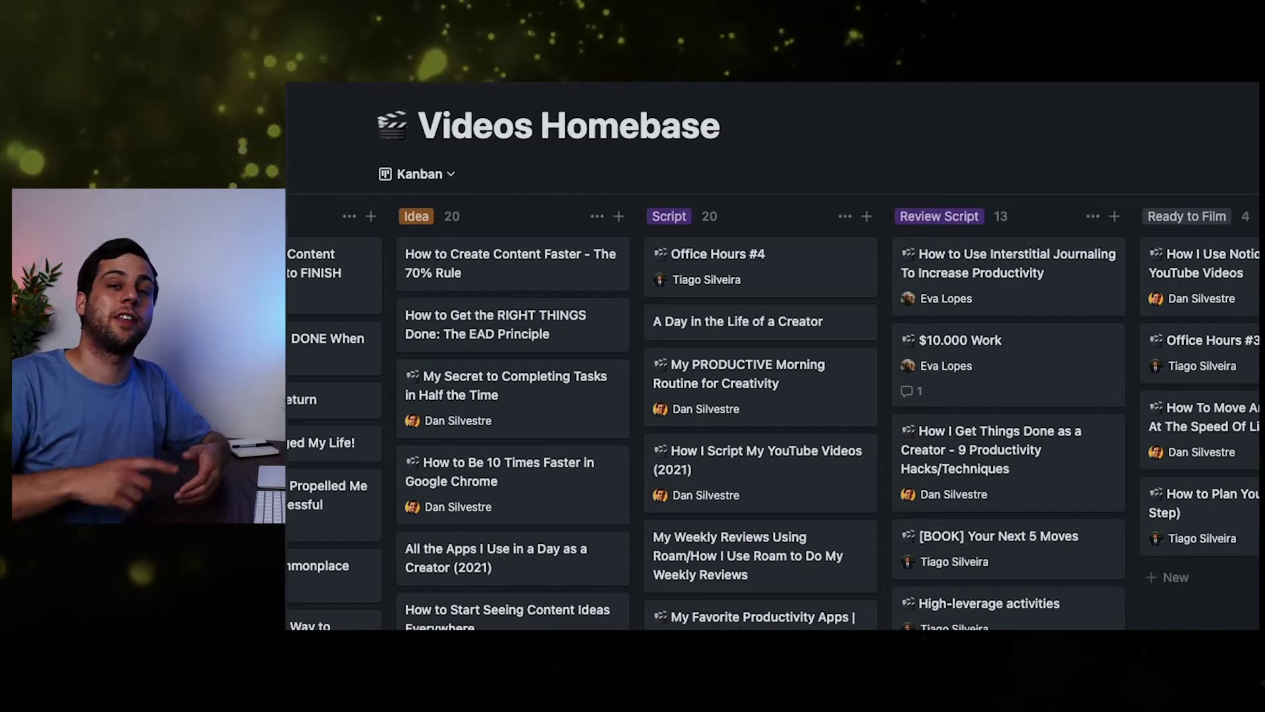
scroll(771, 421, "left", 3)
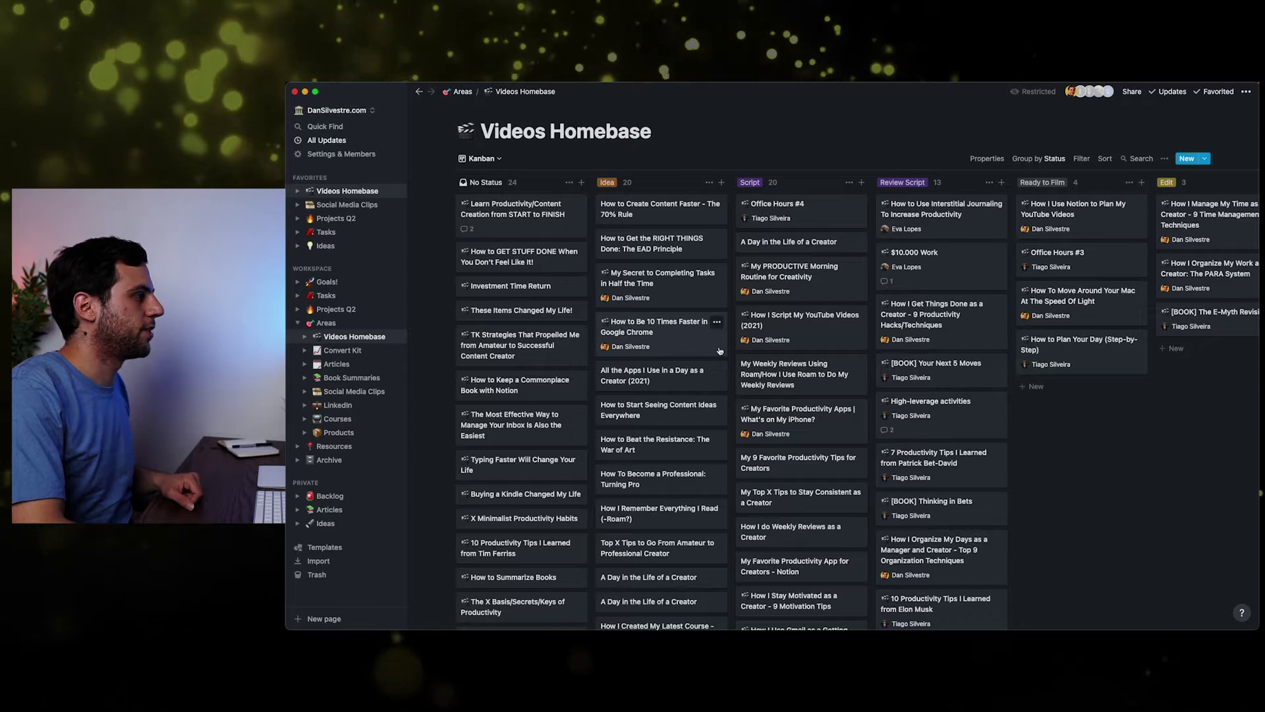
scroll(720, 350, "right", 1)
scroll(720, 350, "right", 10)
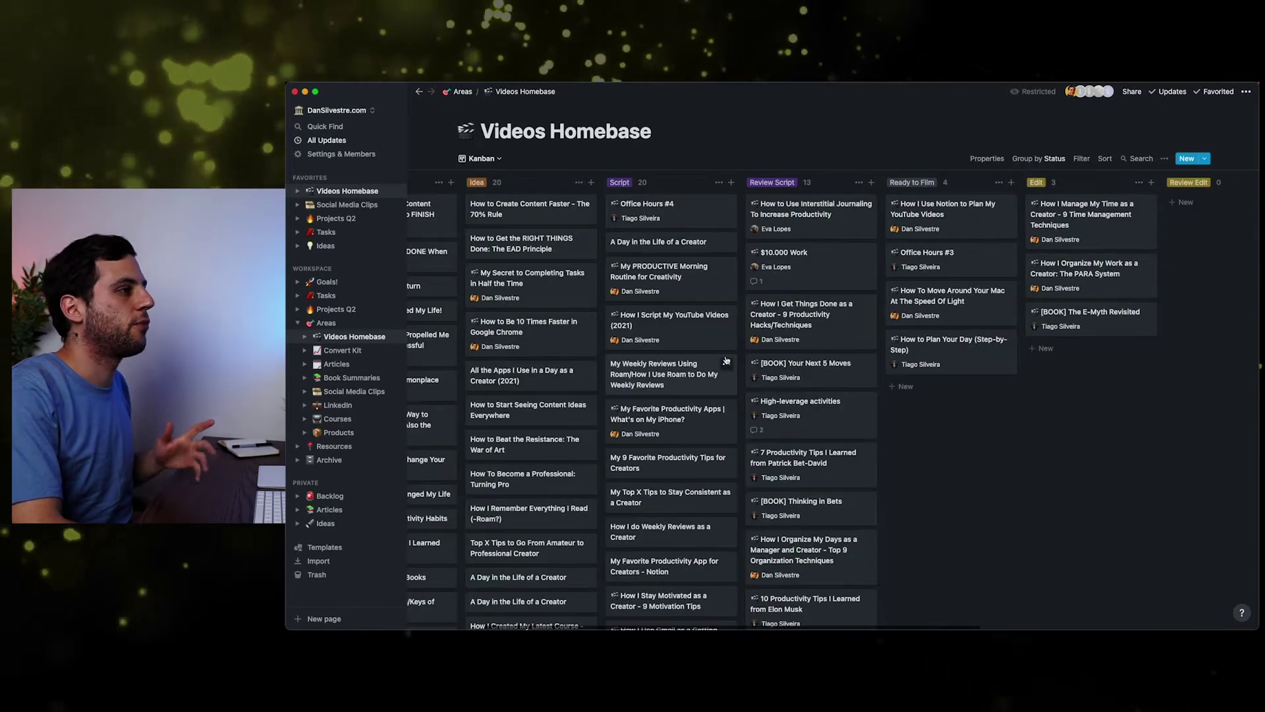
scroll(726, 360, "right", 3)
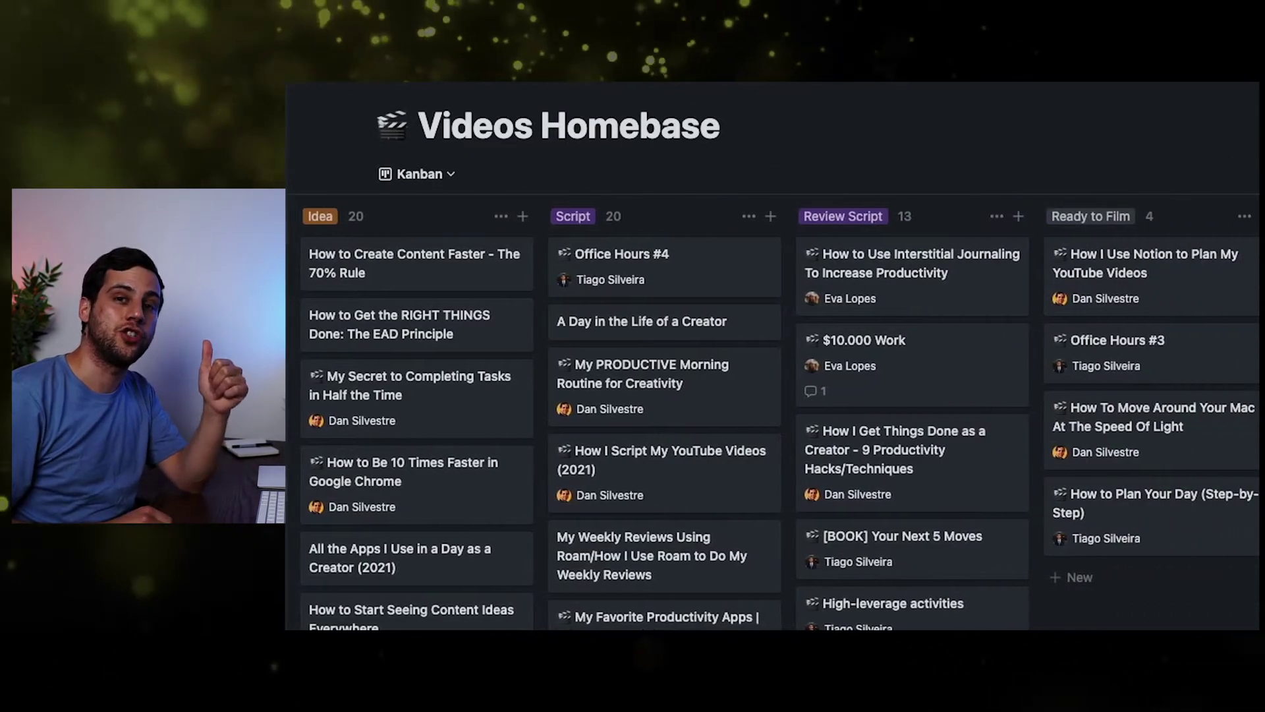
scroll(771, 395, "right", 10)
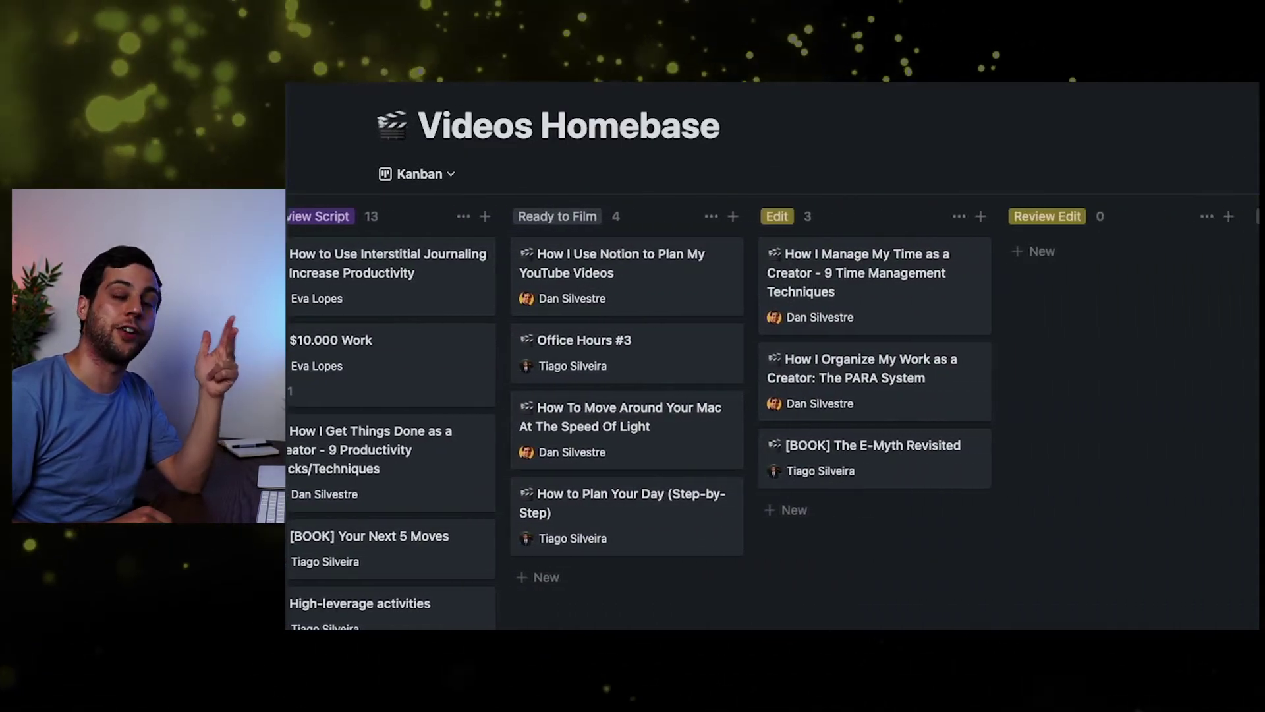
scroll(771, 396, "right", 2)
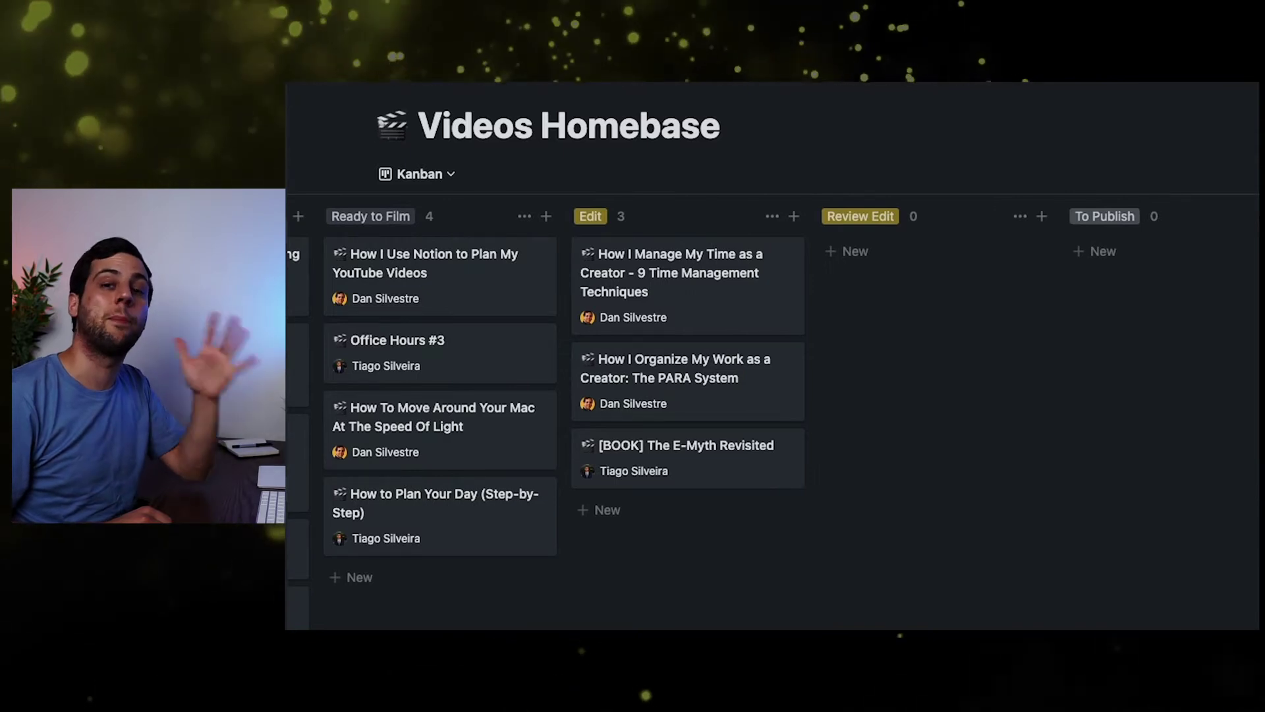
scroll(689, 348, "left", 10)
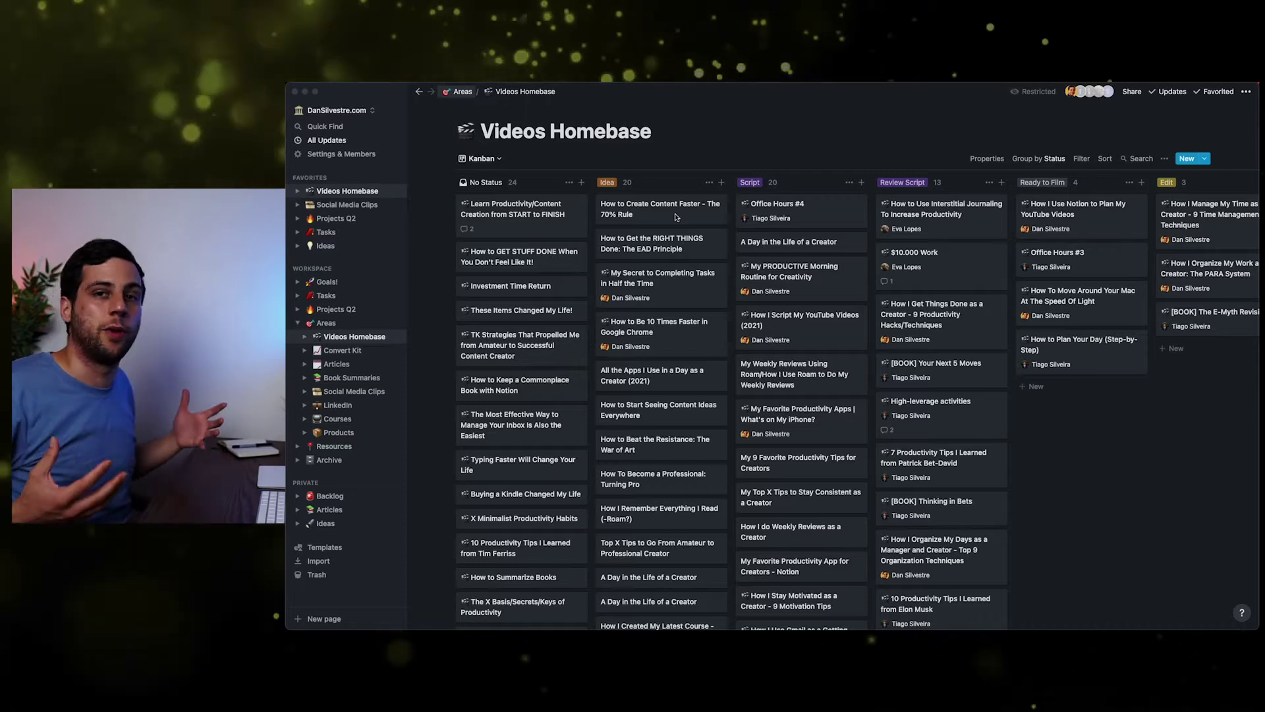
left_click(687, 376)
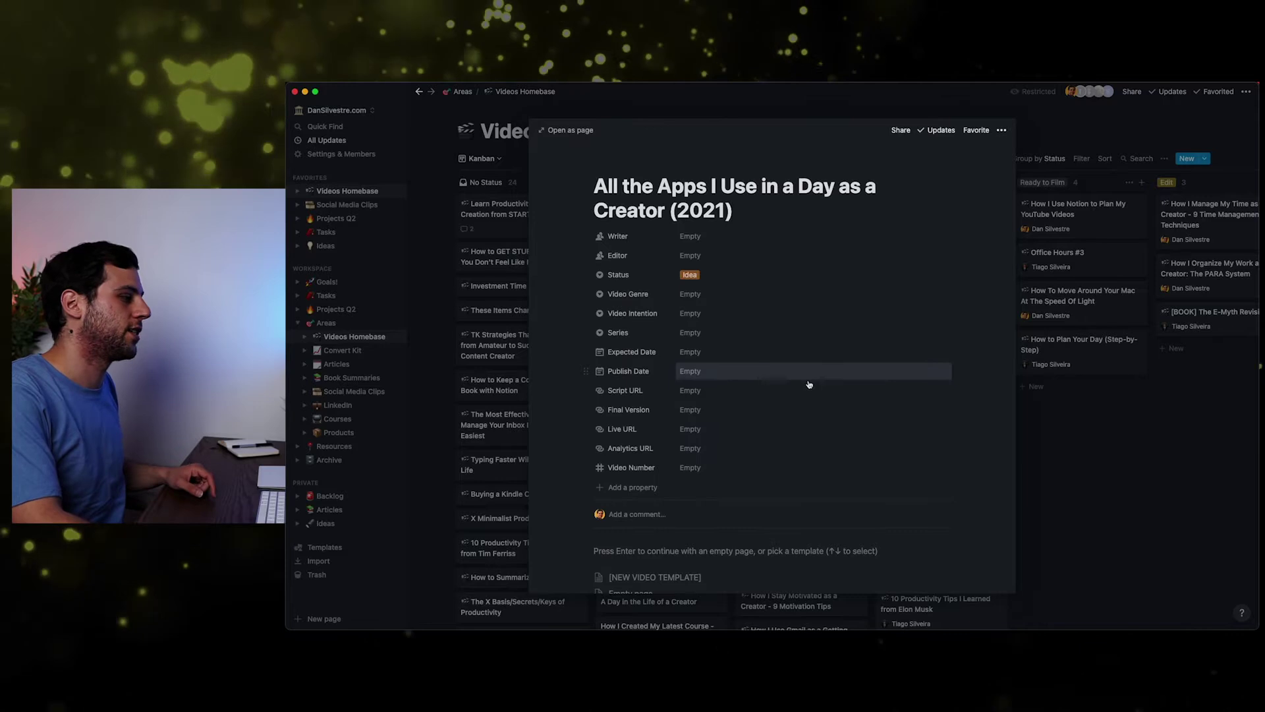
scroll(668, 442, "down", 3)
key("Return")
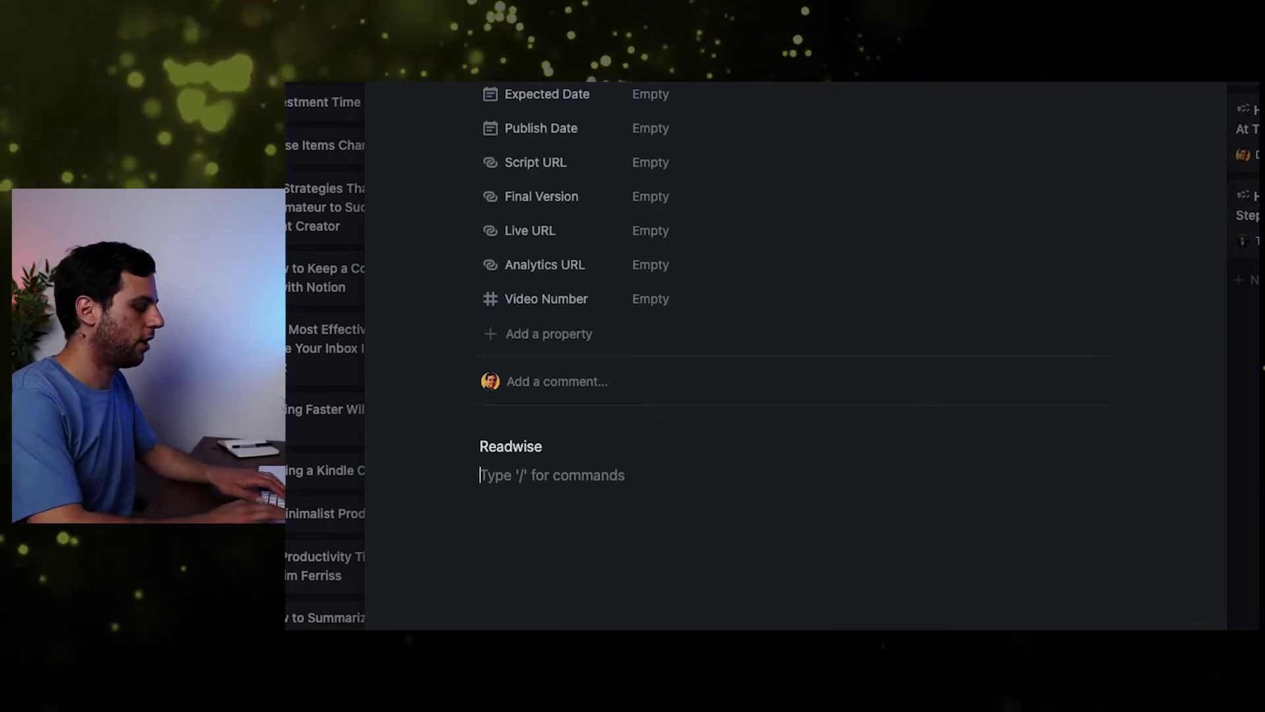
- Write headings and bullet notes for Readwise, Notion, Roam and Zettelkasten
type("n")
key("Return")
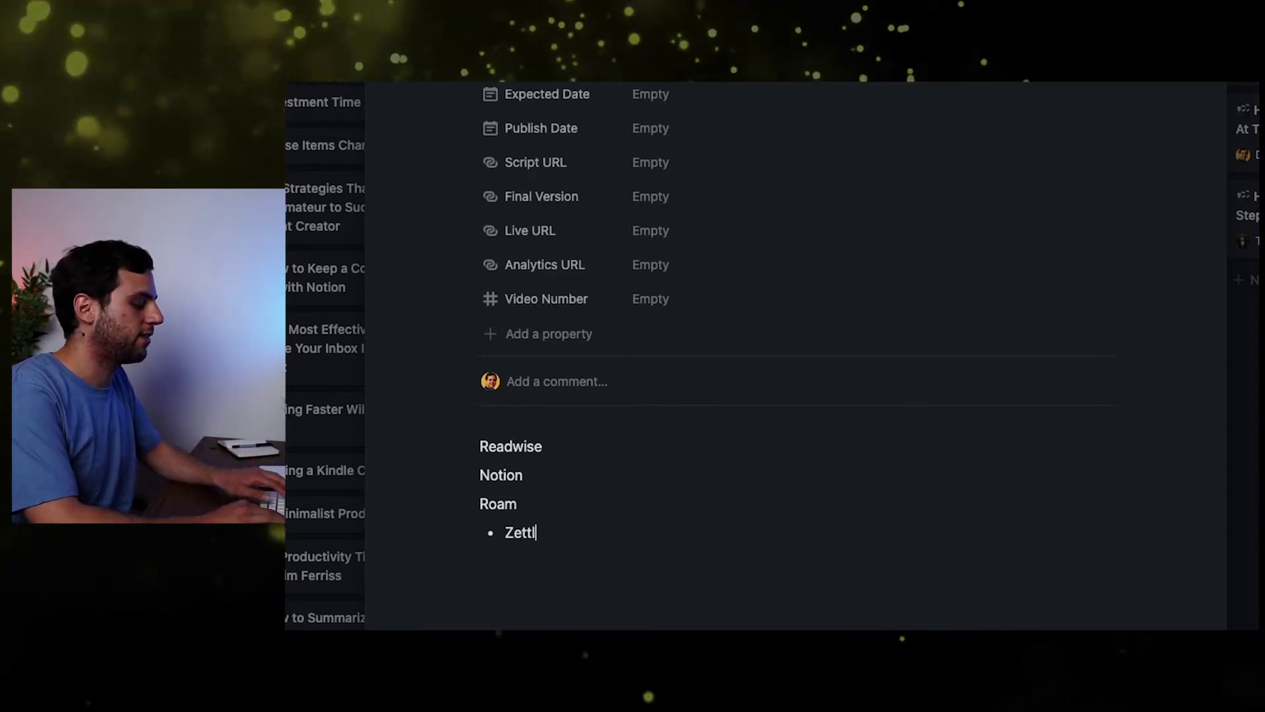
type("elkasten")
key("Return")
type("All the notes")
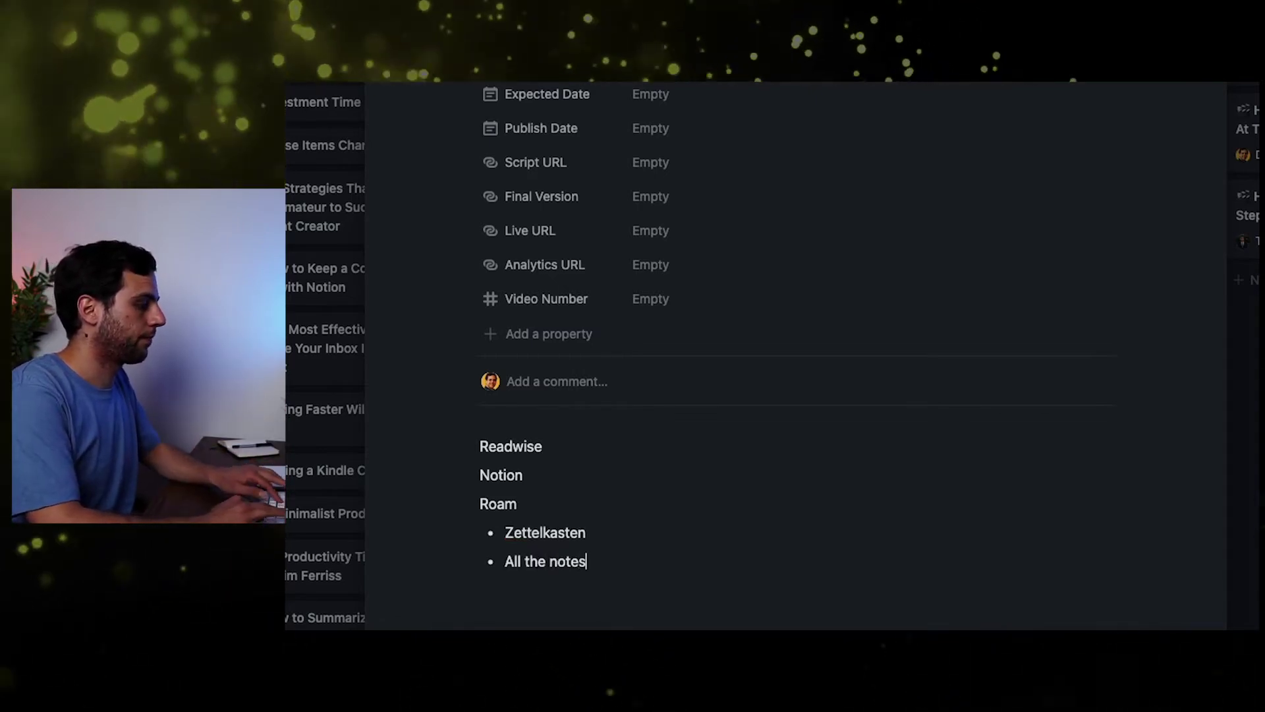
type(" go into it")
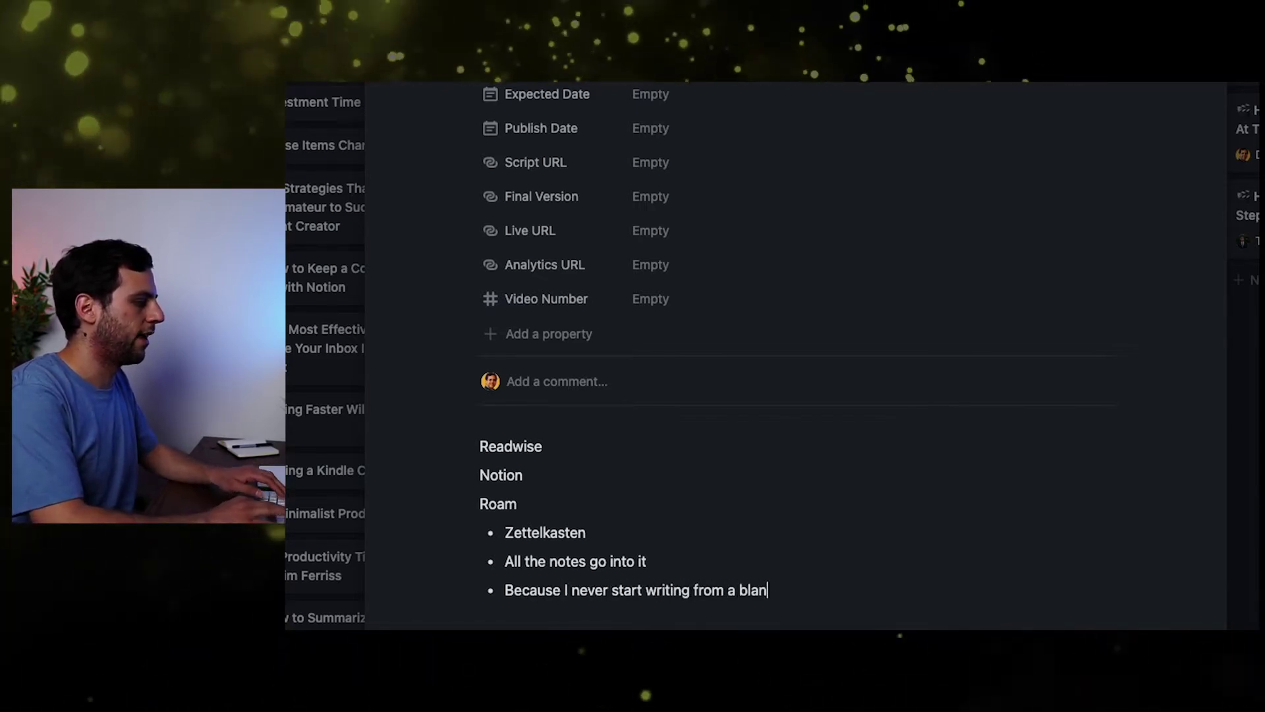
type("age.")
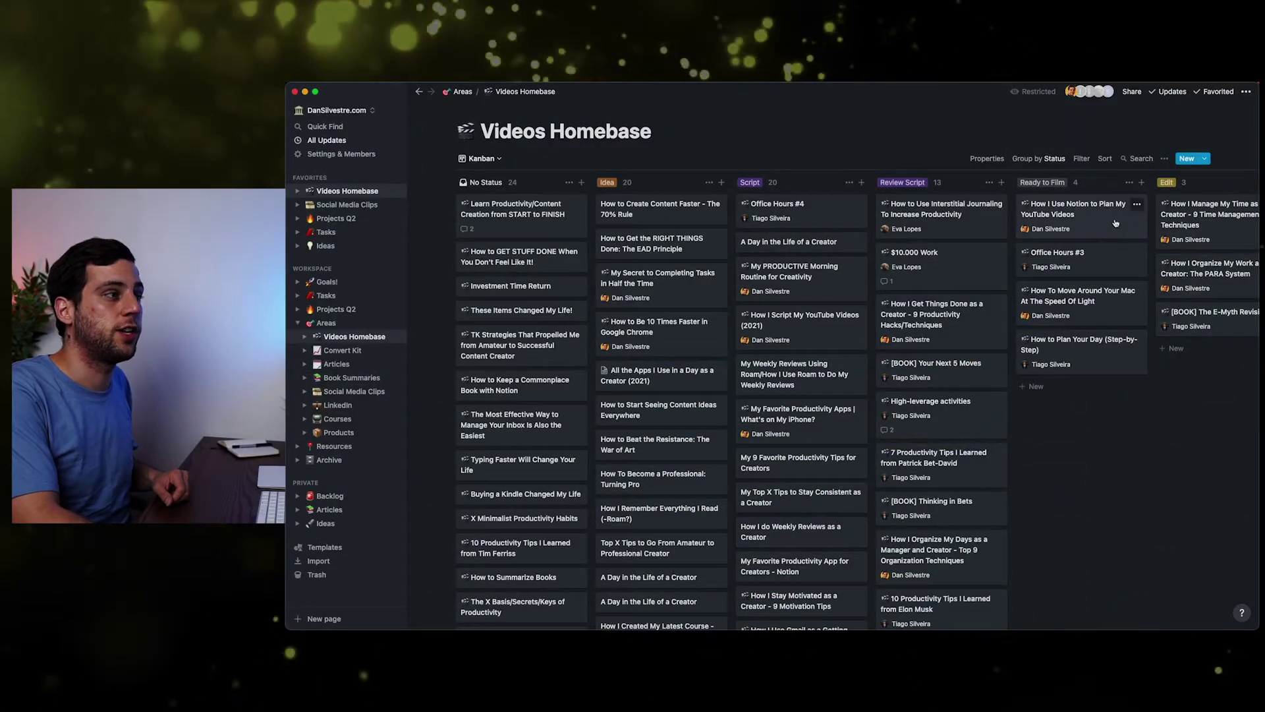
left_click(1116, 223)
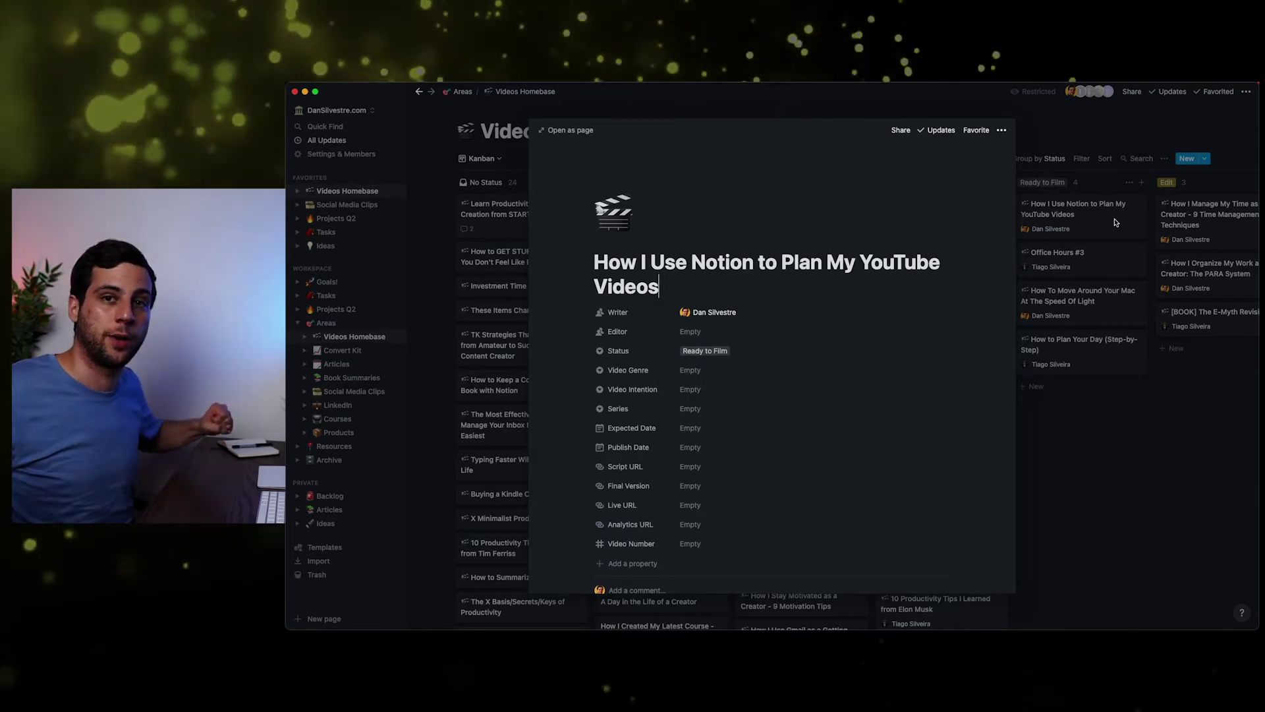
scroll(857, 386, "down", 15)
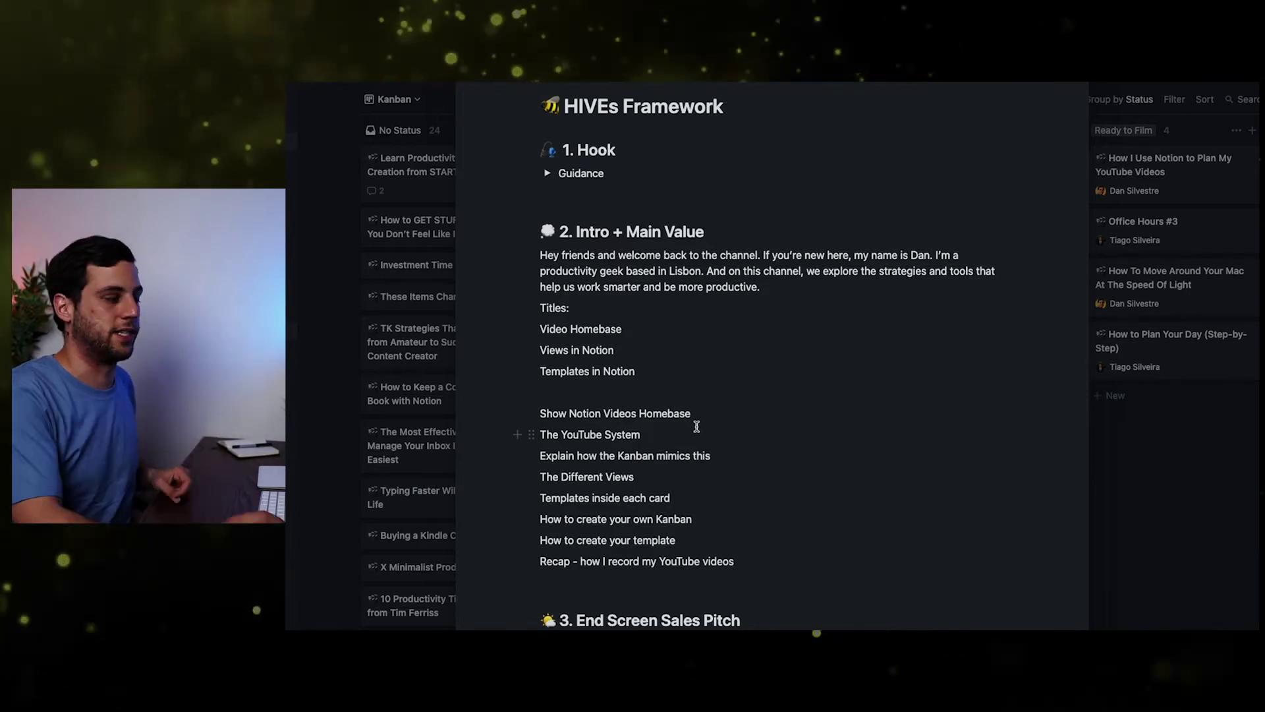
left_click(1183, 469)
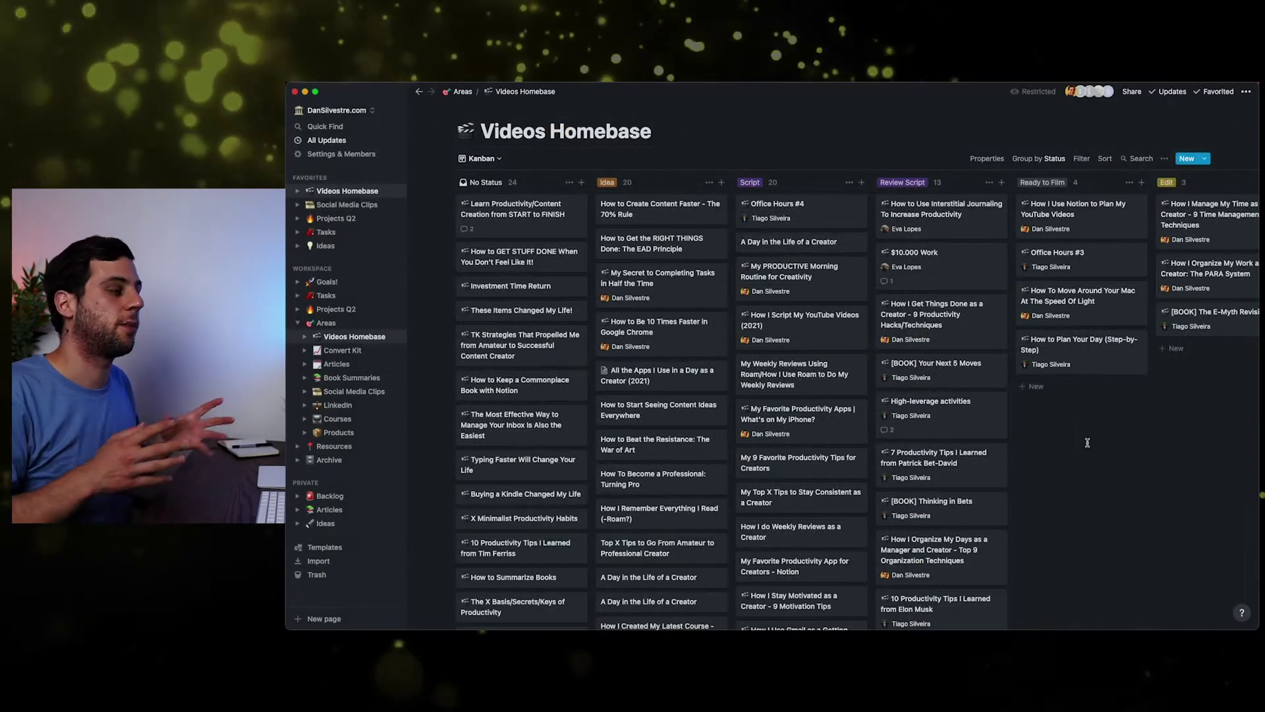
scroll(1087, 442, "right", 10)
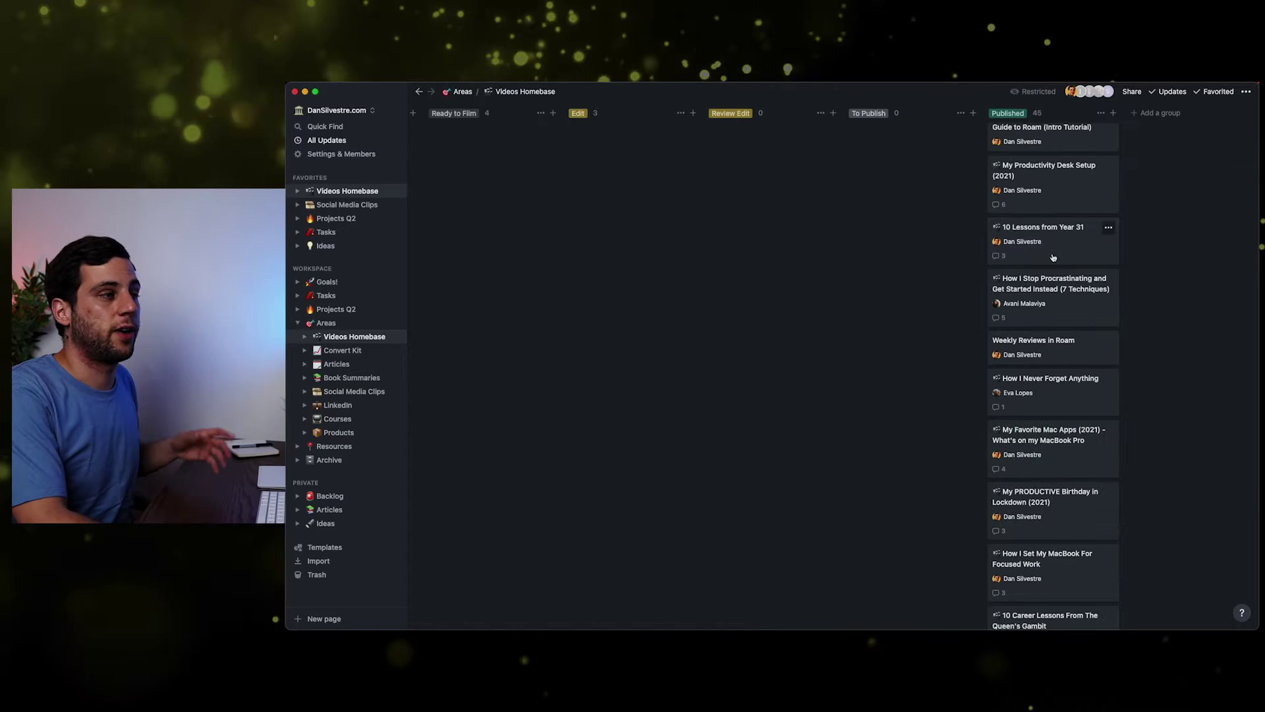
left_click(1055, 284)
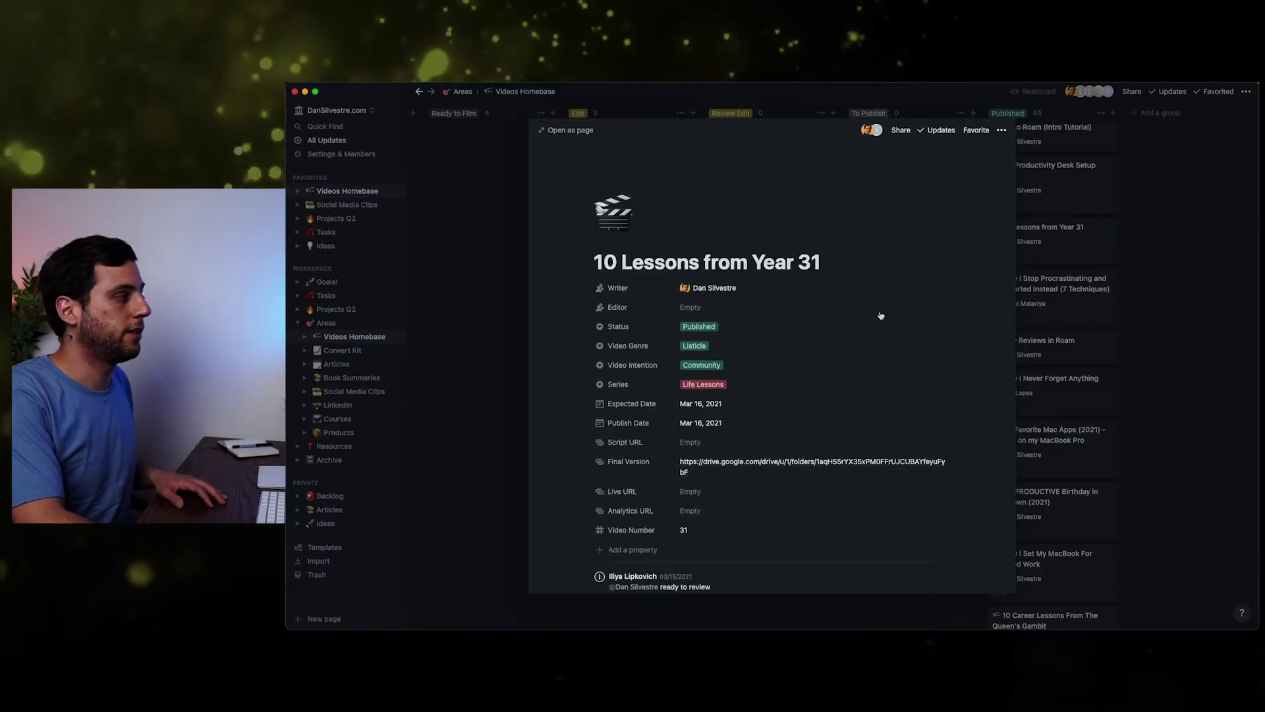
scroll(1012, 356, "down", 20)
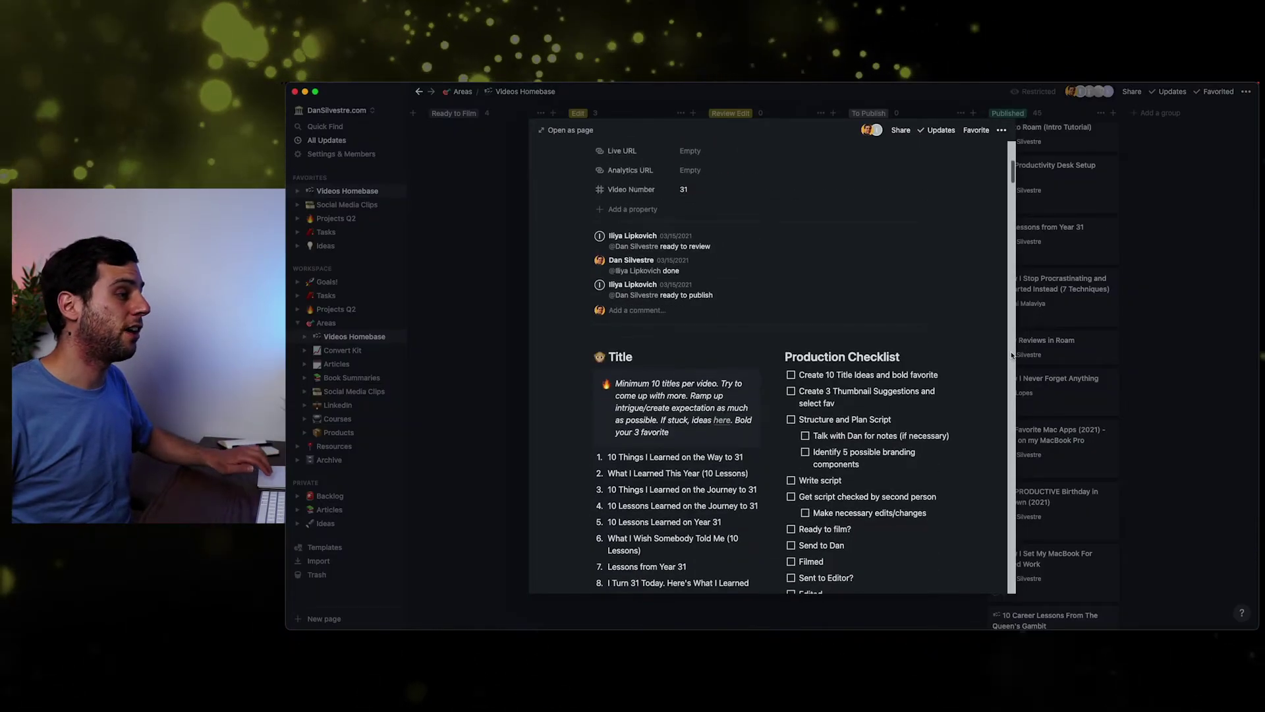
scroll(1011, 355, "down", 20)
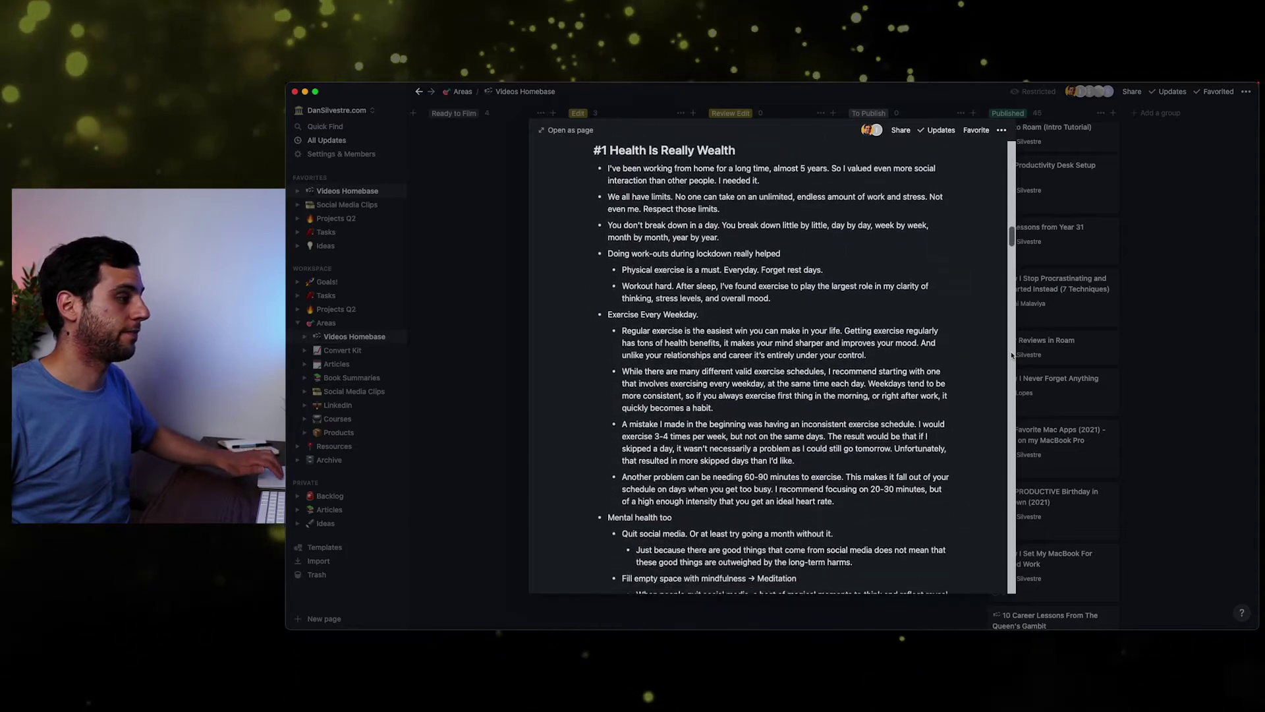
scroll(1012, 355, "down", 20)
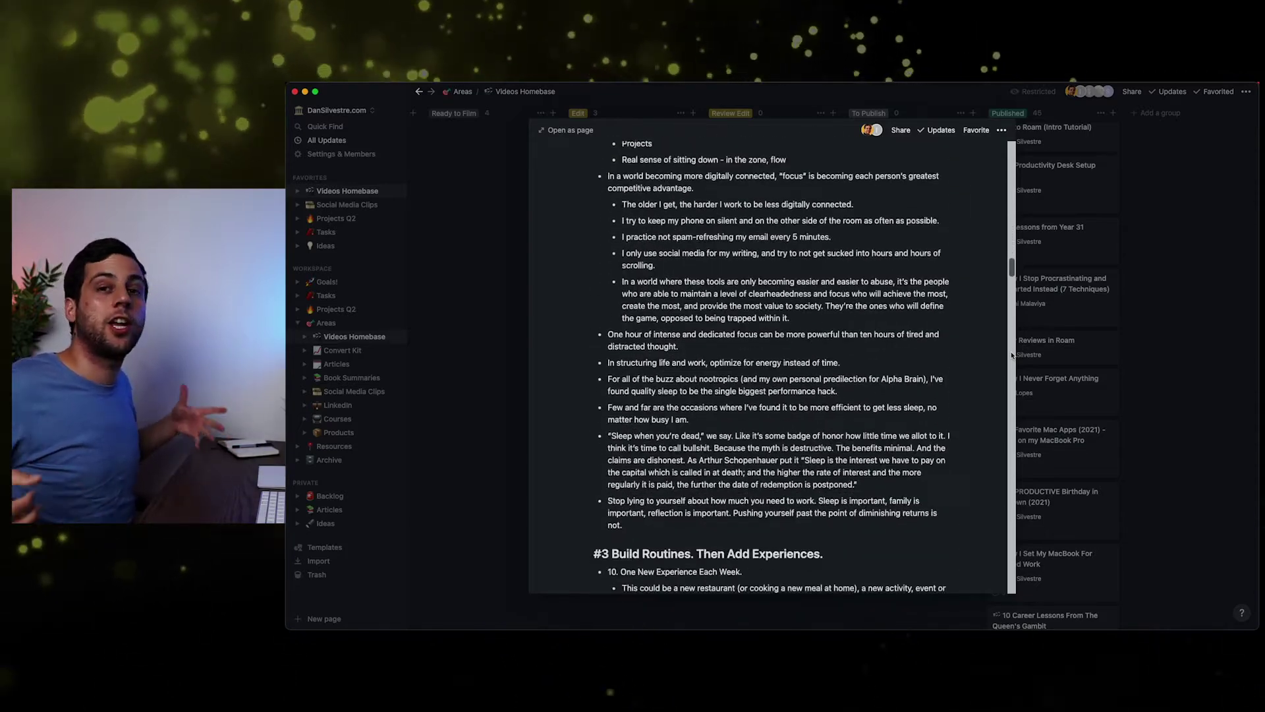
scroll(1012, 336, "down", 20)
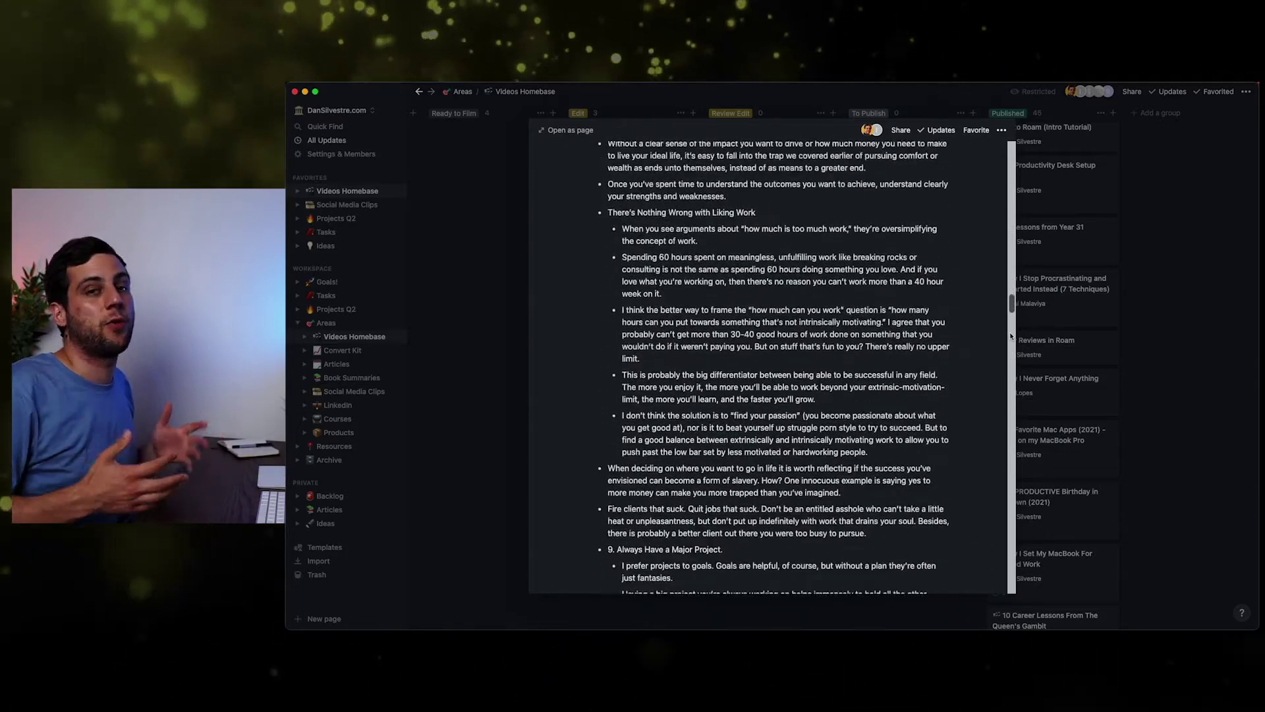
scroll(1012, 336, "down", 15)
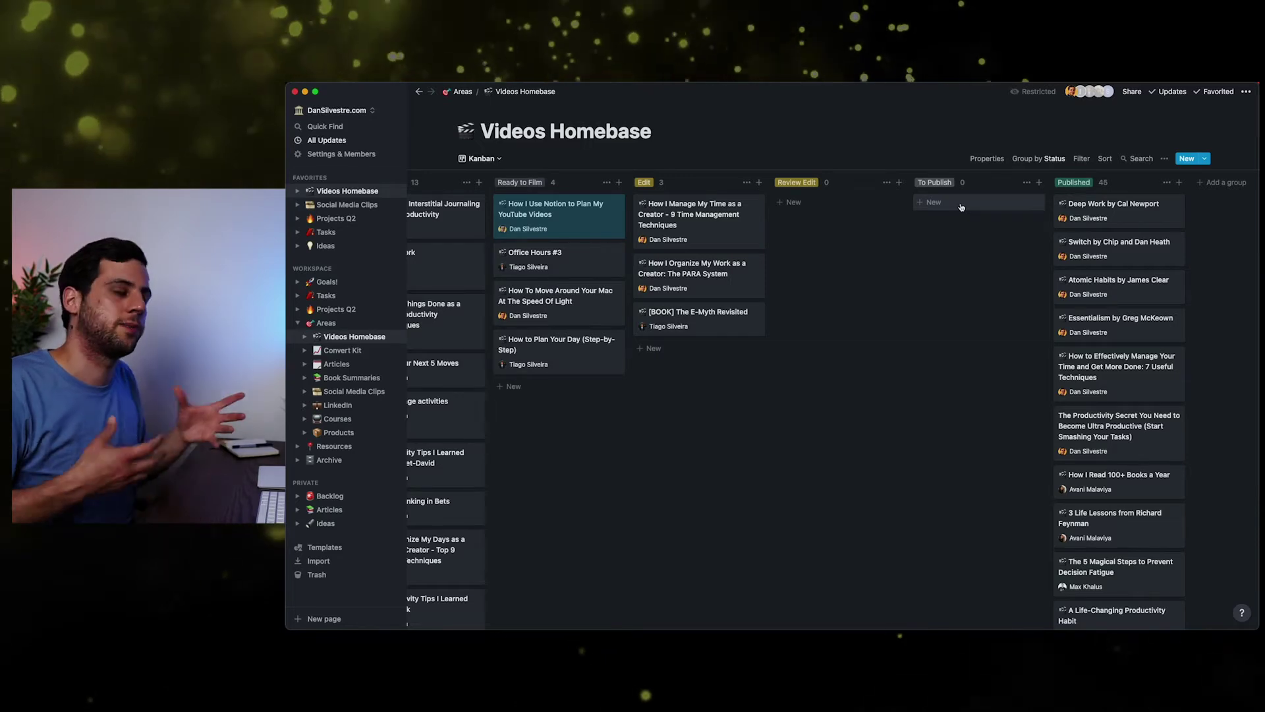
- Scroll the Videos Homebase board back to its leftmost columns
scroll(961, 207, "left", 10)
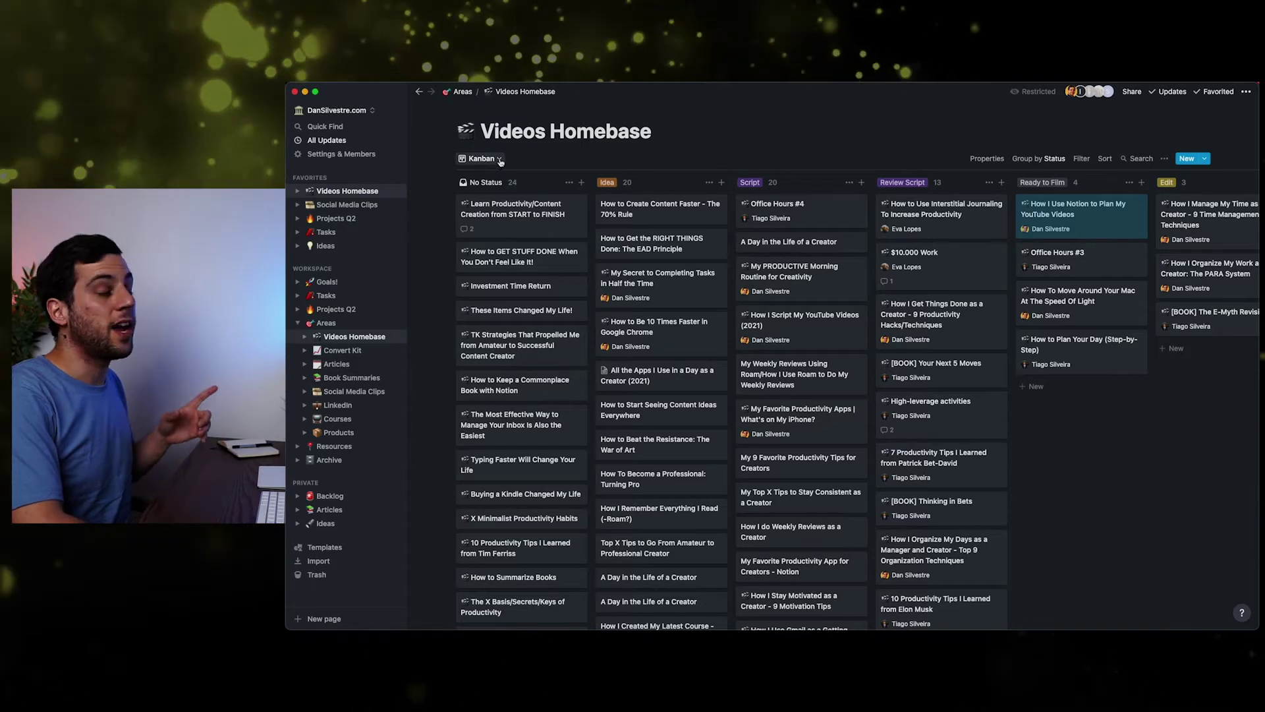
- Switch Videos Homebase to Table view showing Writer, Status, Publish Date and genre columns
left_click(499, 161)
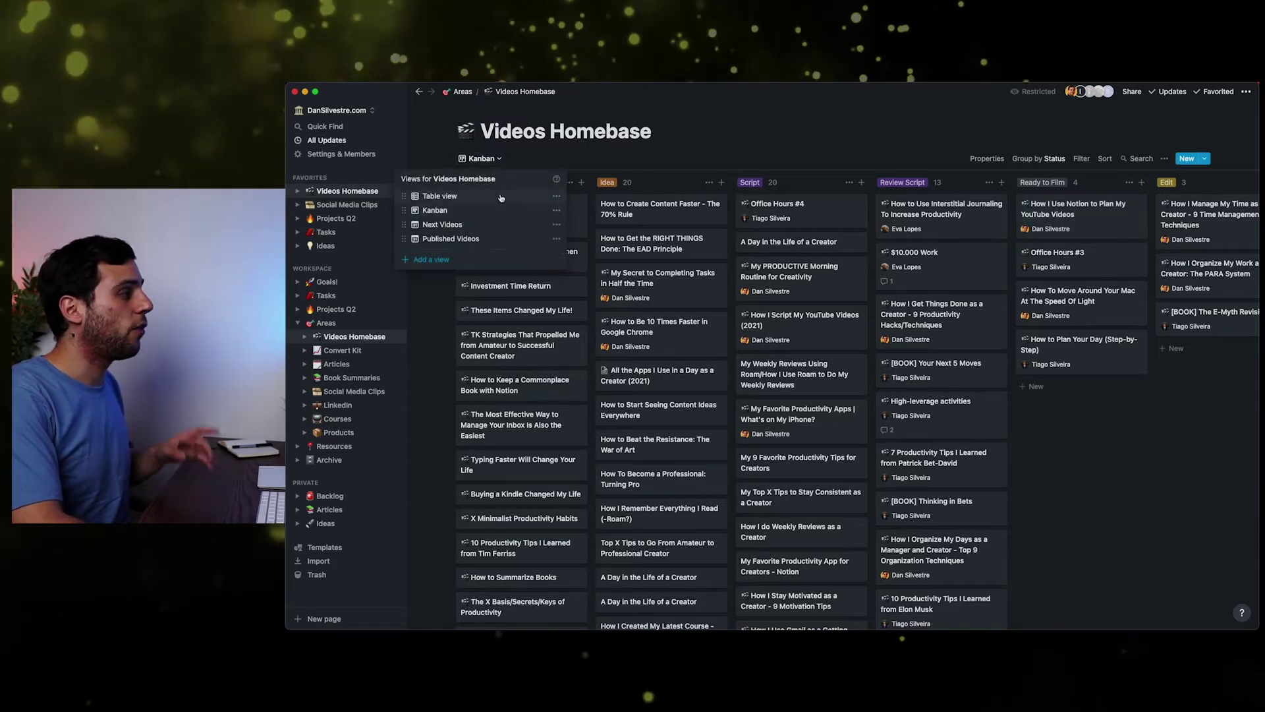
left_click(501, 198)
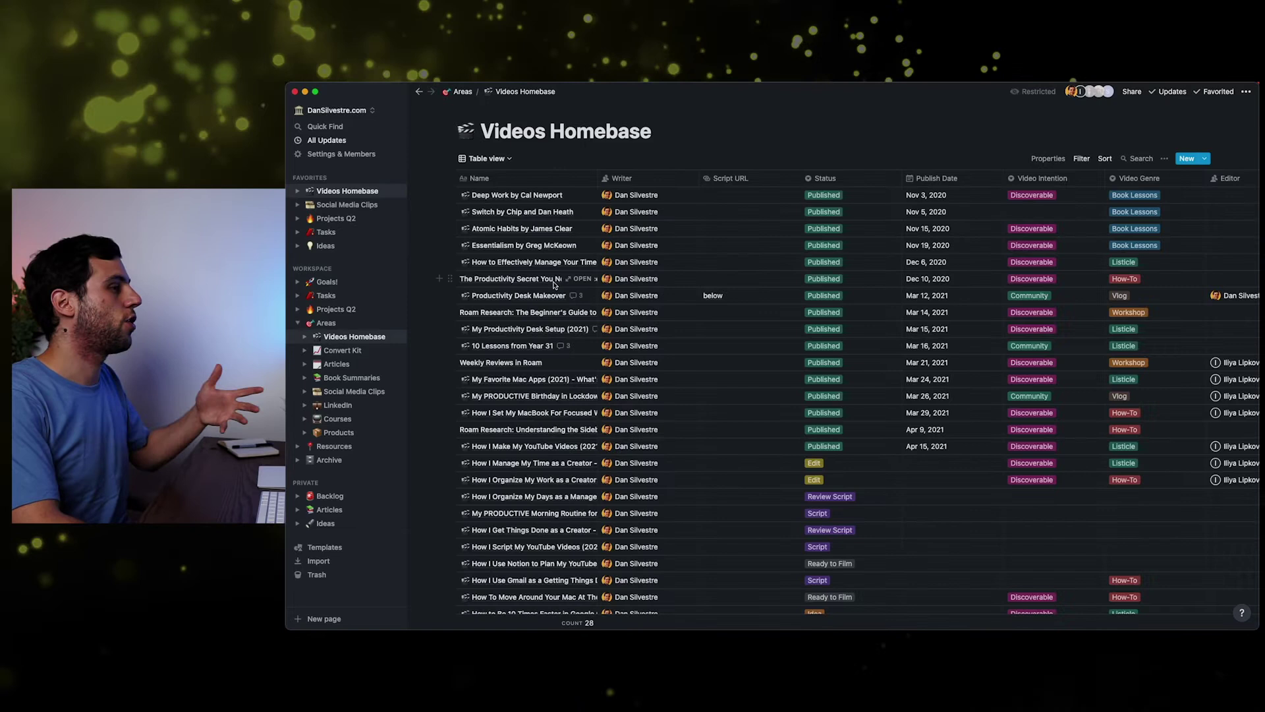
left_click(487, 159)
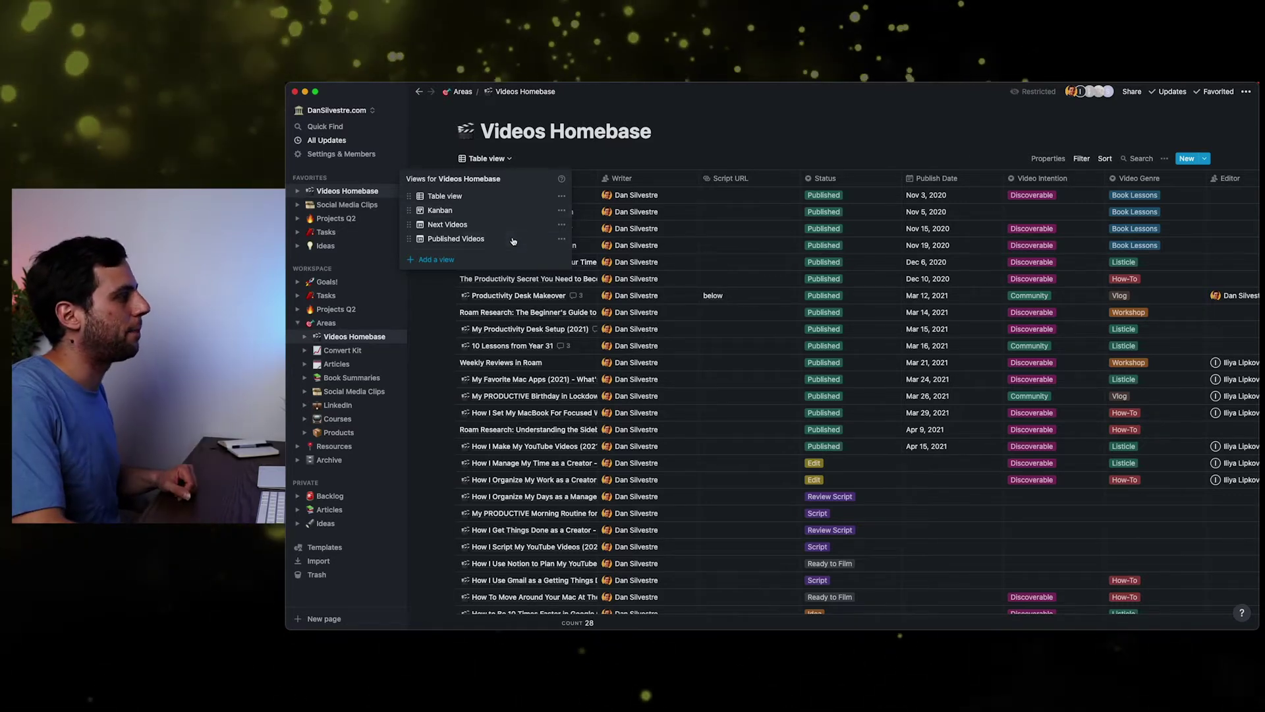
- Choose the Published Videos calendar view, showing November 2020
left_click(512, 237)
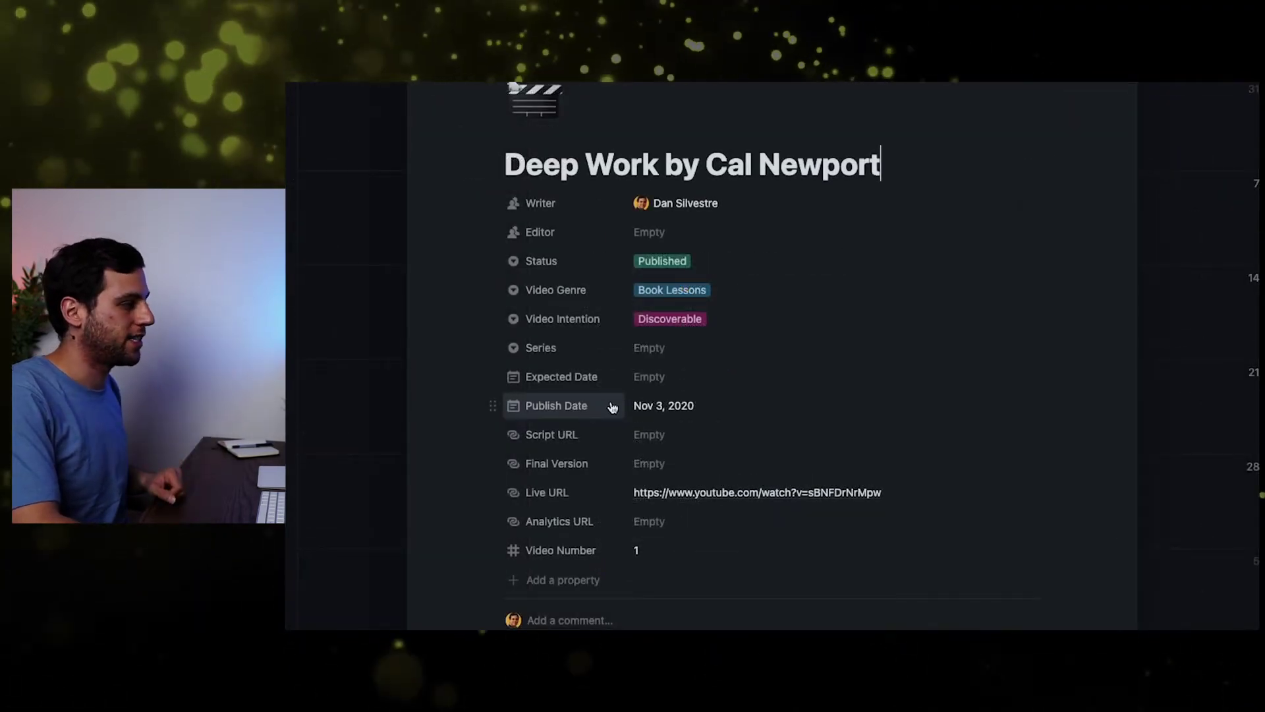
- Change Deep Work by Cal Newport's Publish Date to Nov 5, 2020
left_click(664, 405)
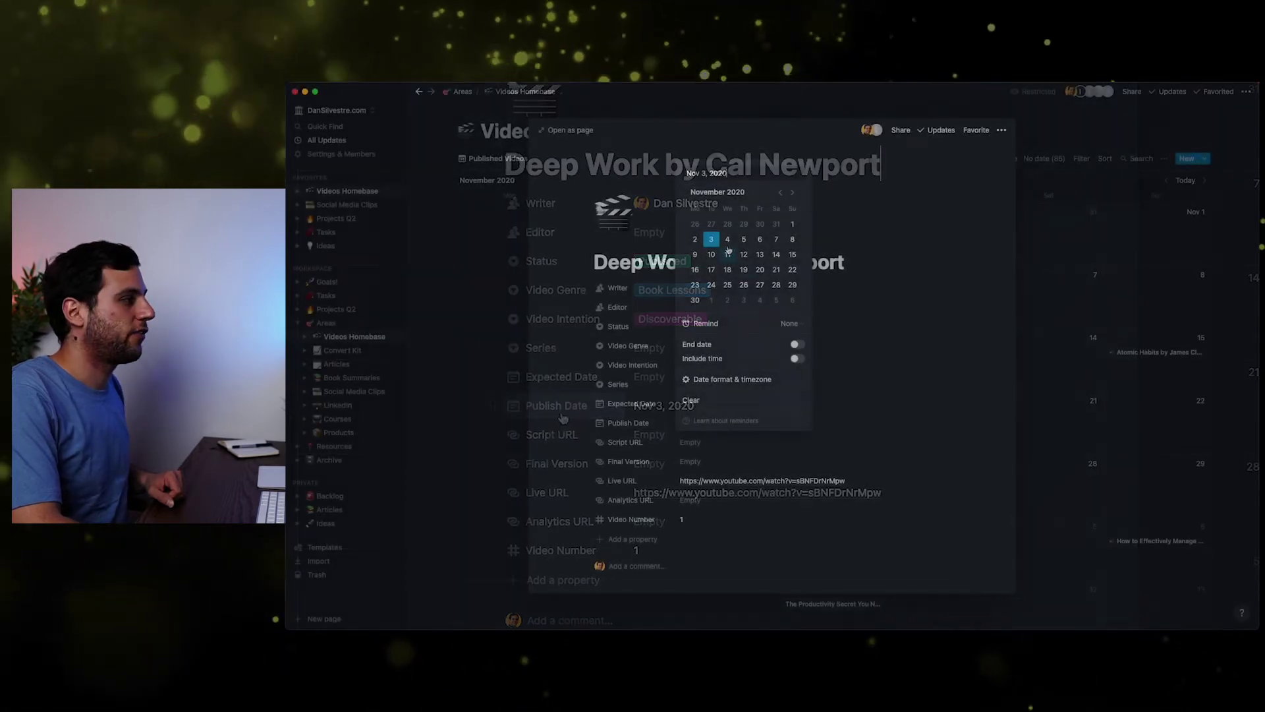
left_click(742, 240)
left_click(452, 271)
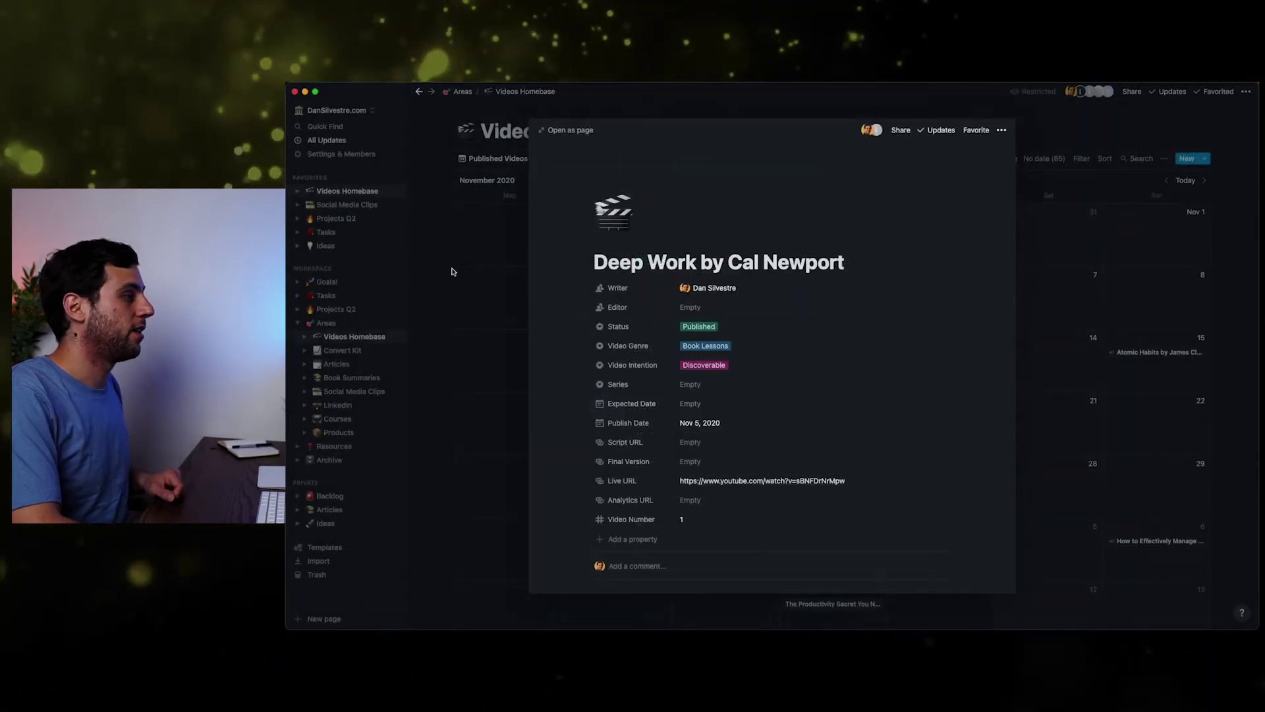
left_click(452, 269)
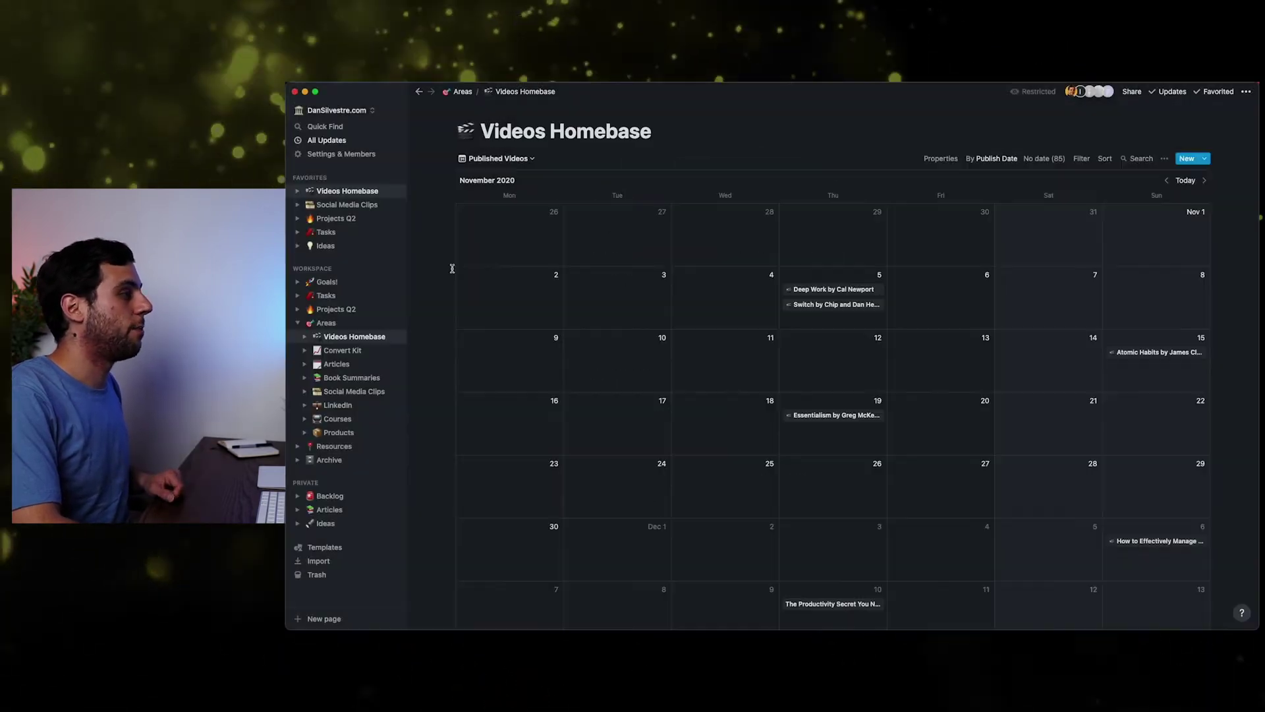
- Open the Deep Work by Cal Newport page from the calendar, review its properties, and close it
left_click(877, 294)
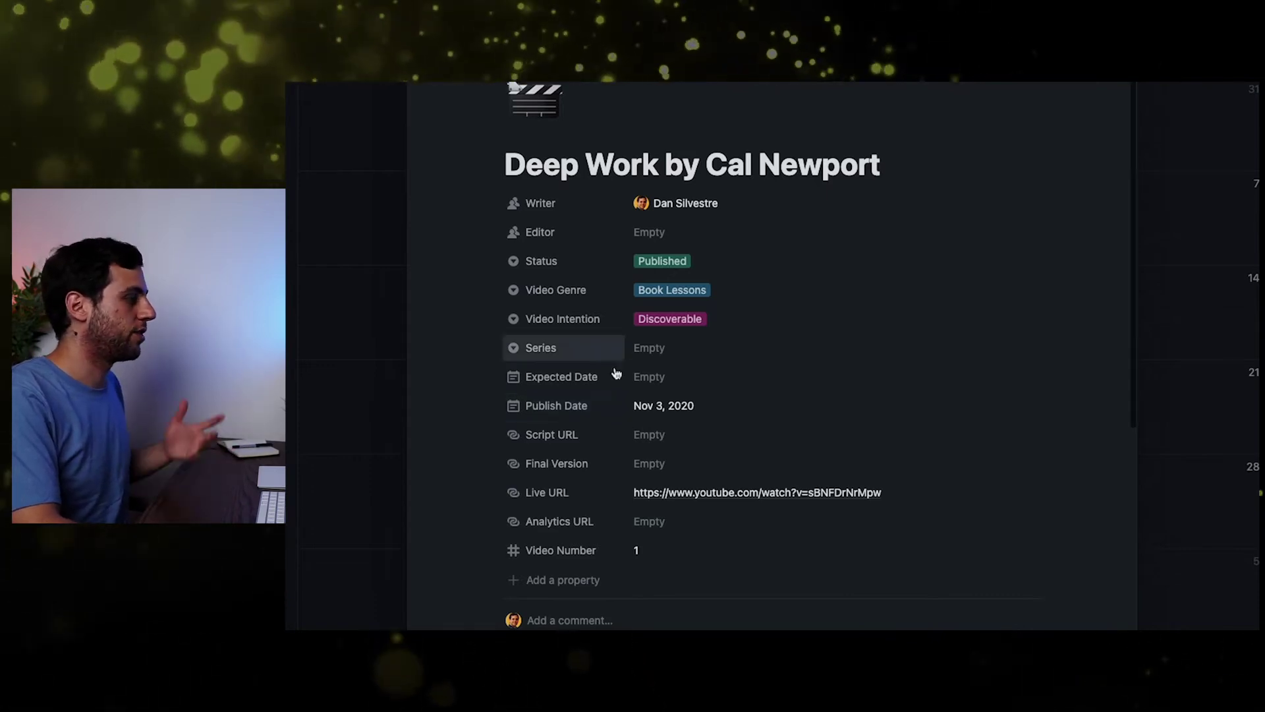
scroll(600, 448, "down", 1)
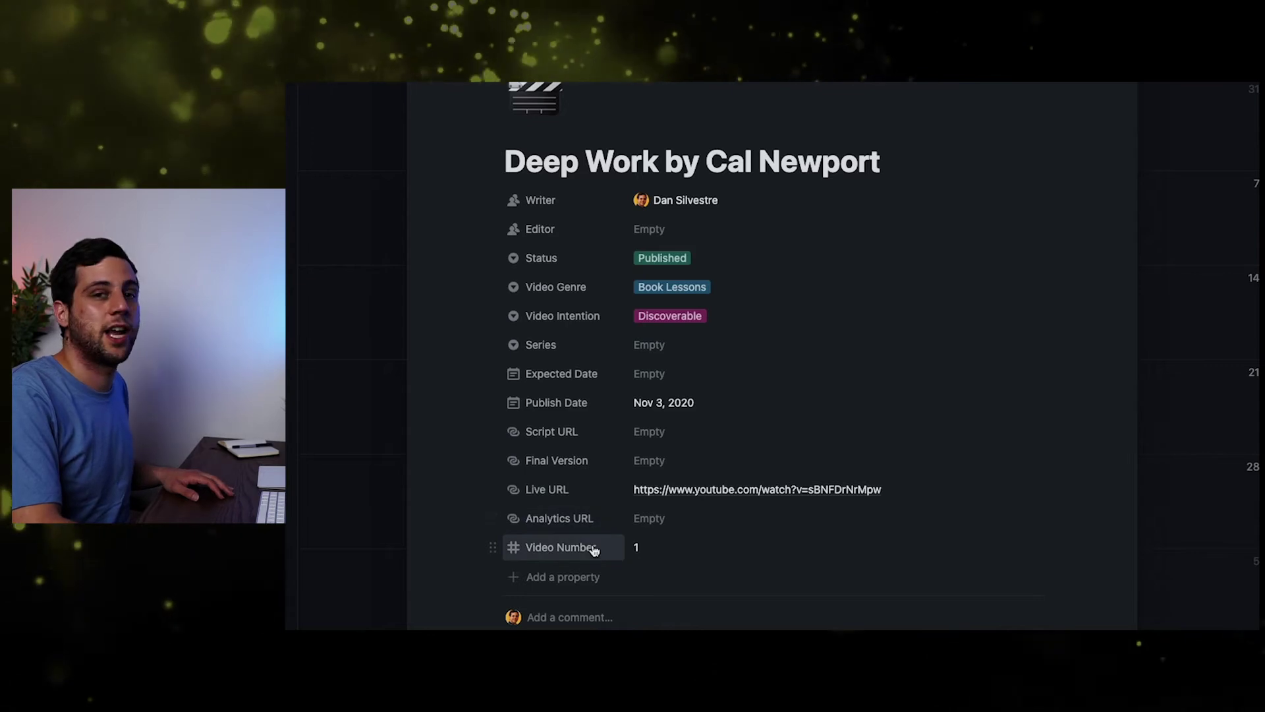
key("Escape")
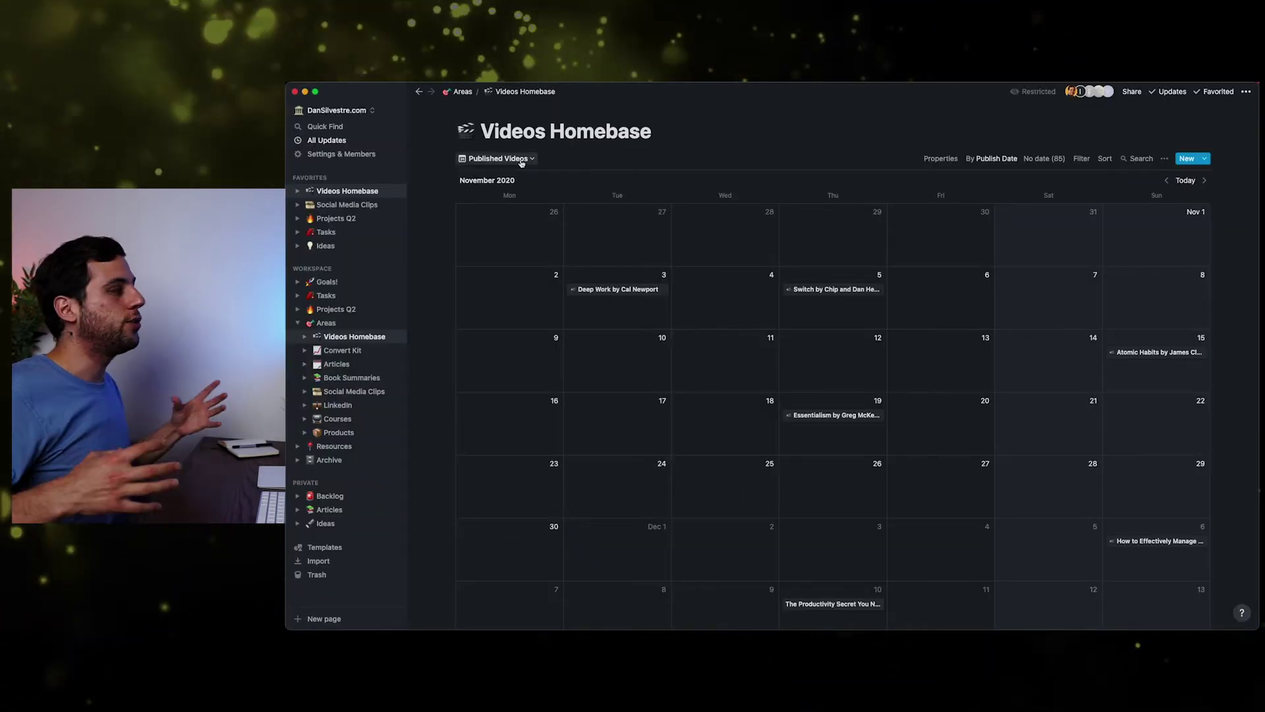
- Switch to the Next Videos calendar and check the Publish Date of 'How I Manage My Time as a Creator'
left_click(521, 160)
left_click(524, 190)
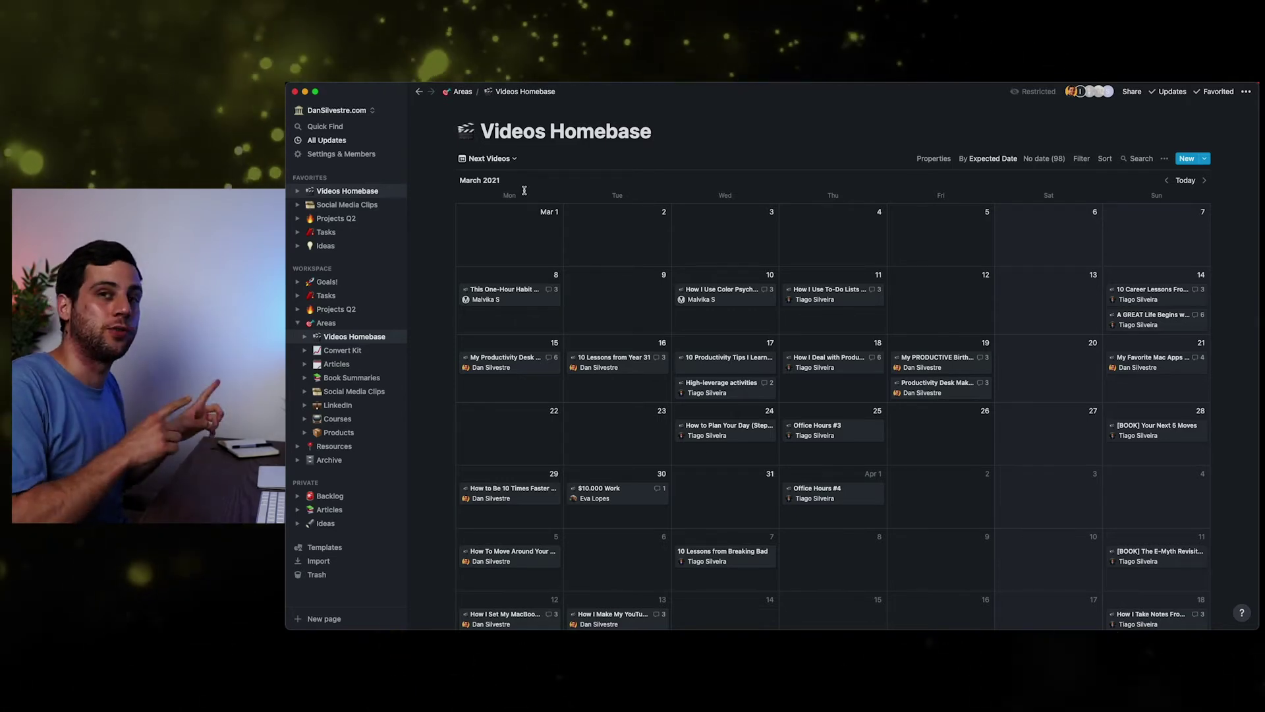
scroll(703, 453, "down", 2)
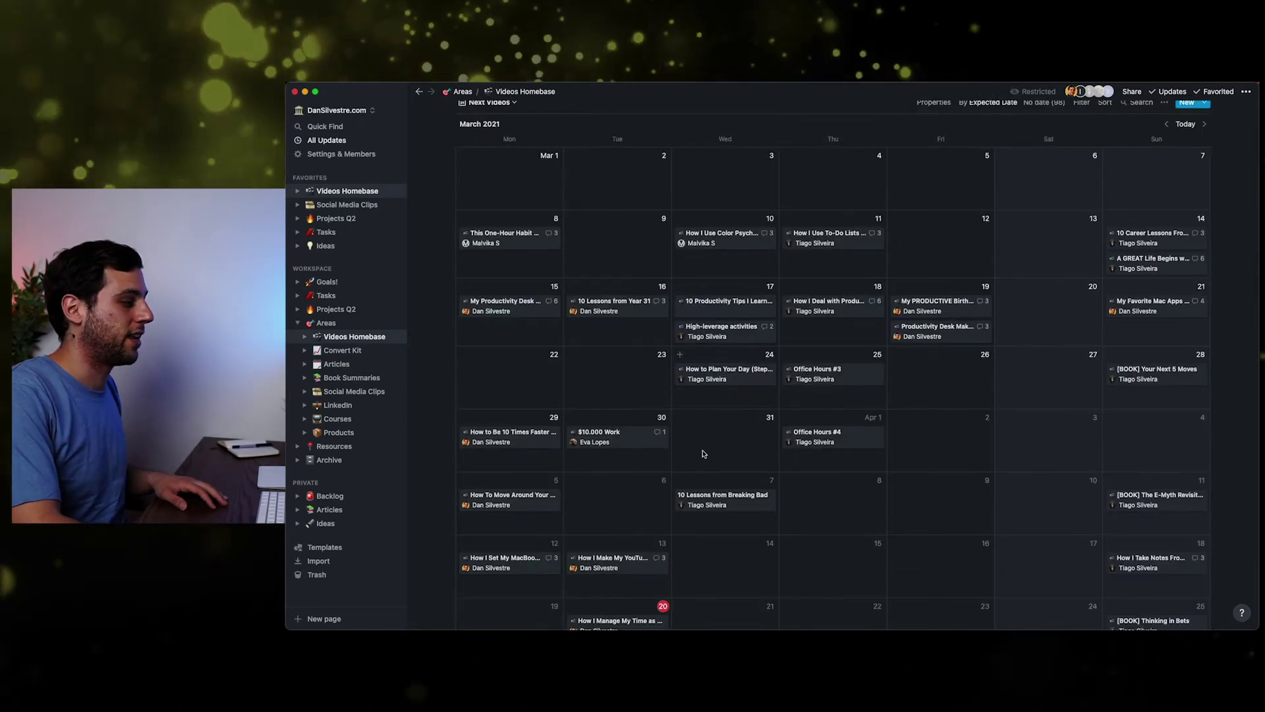
scroll(702, 453, "down", 3)
left_click(619, 470)
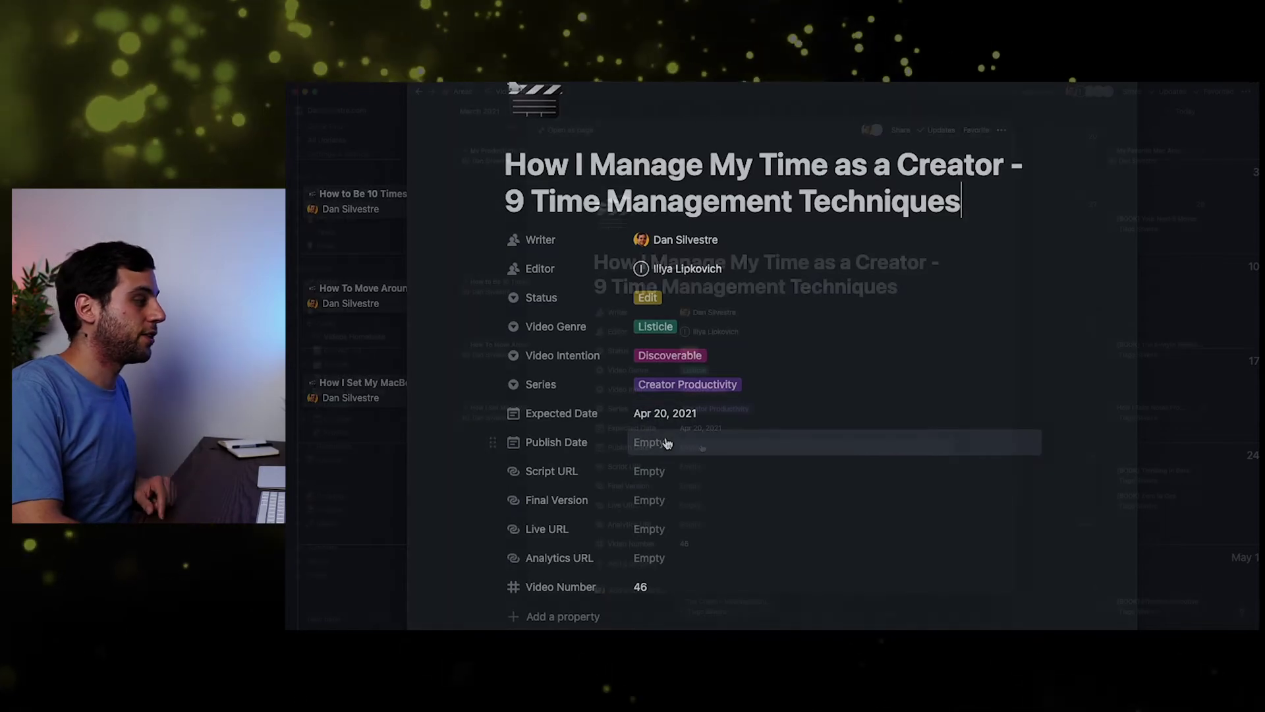
left_click(702, 449)
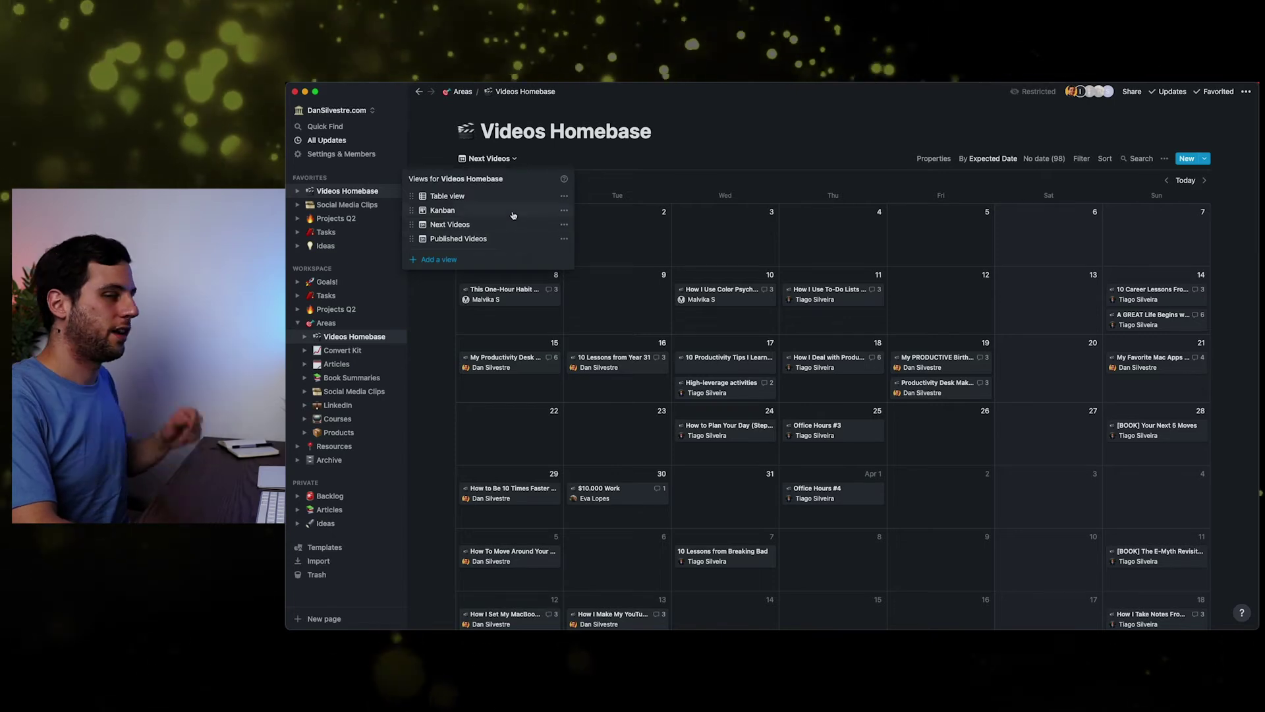
- On the Kanban board, change the status of the 'How I Use Notion to Plan My YouTube Videos' card
left_click(514, 212)
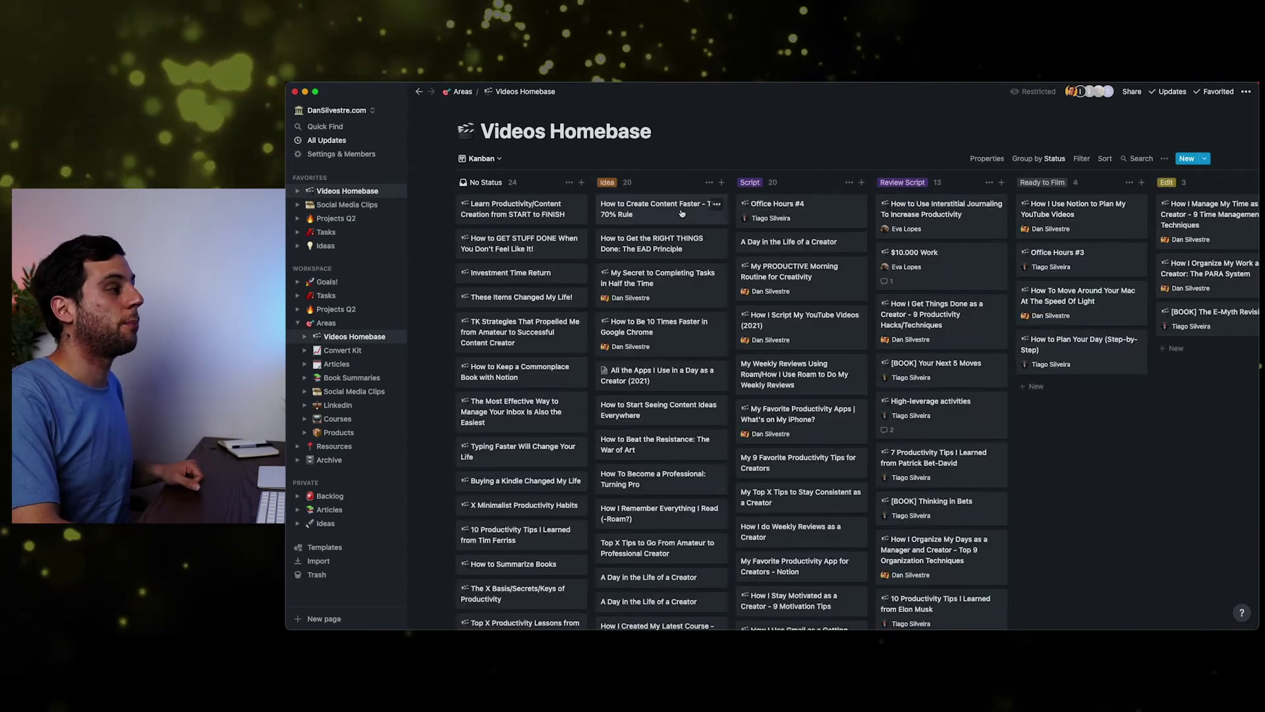
left_click(1078, 209)
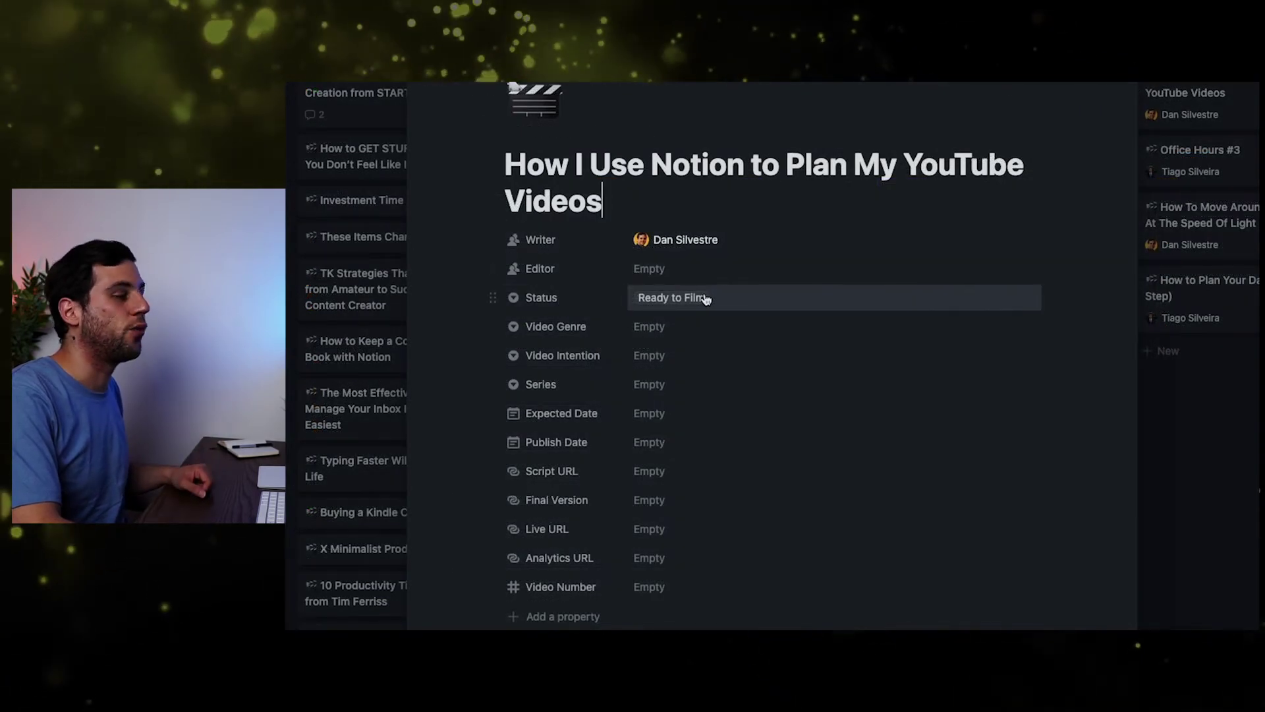
left_click(704, 293)
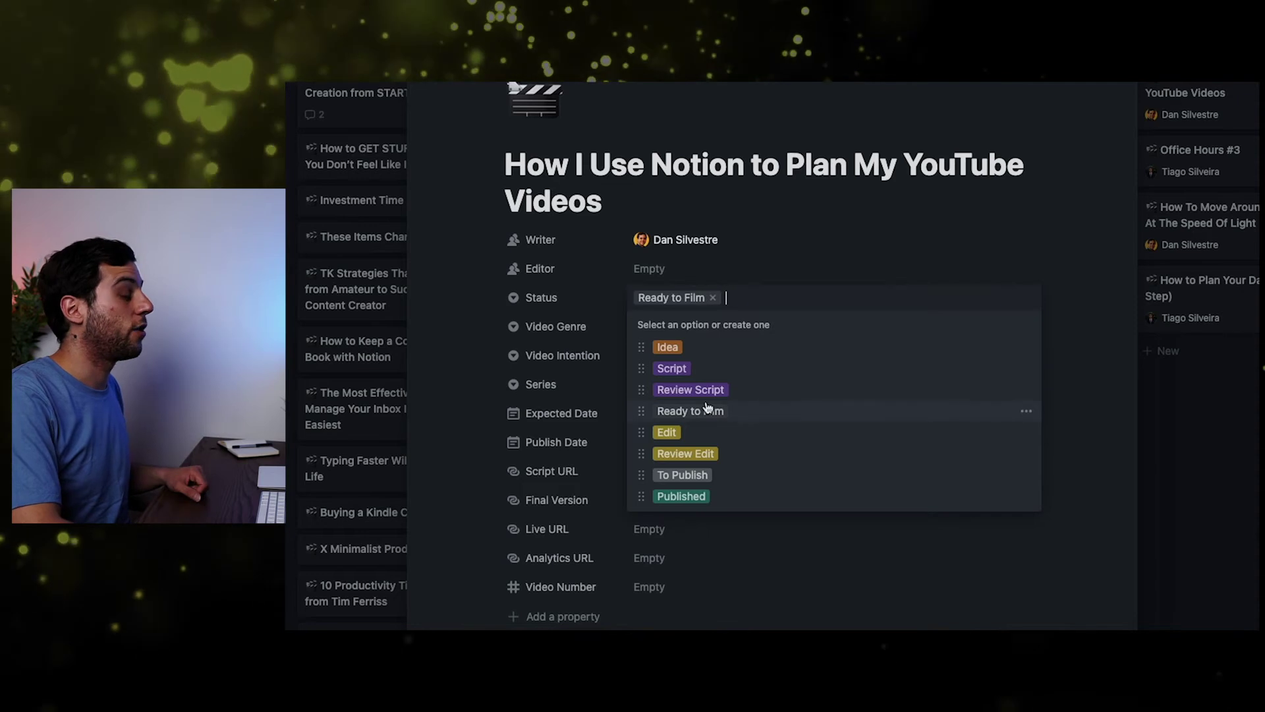
left_click(667, 433)
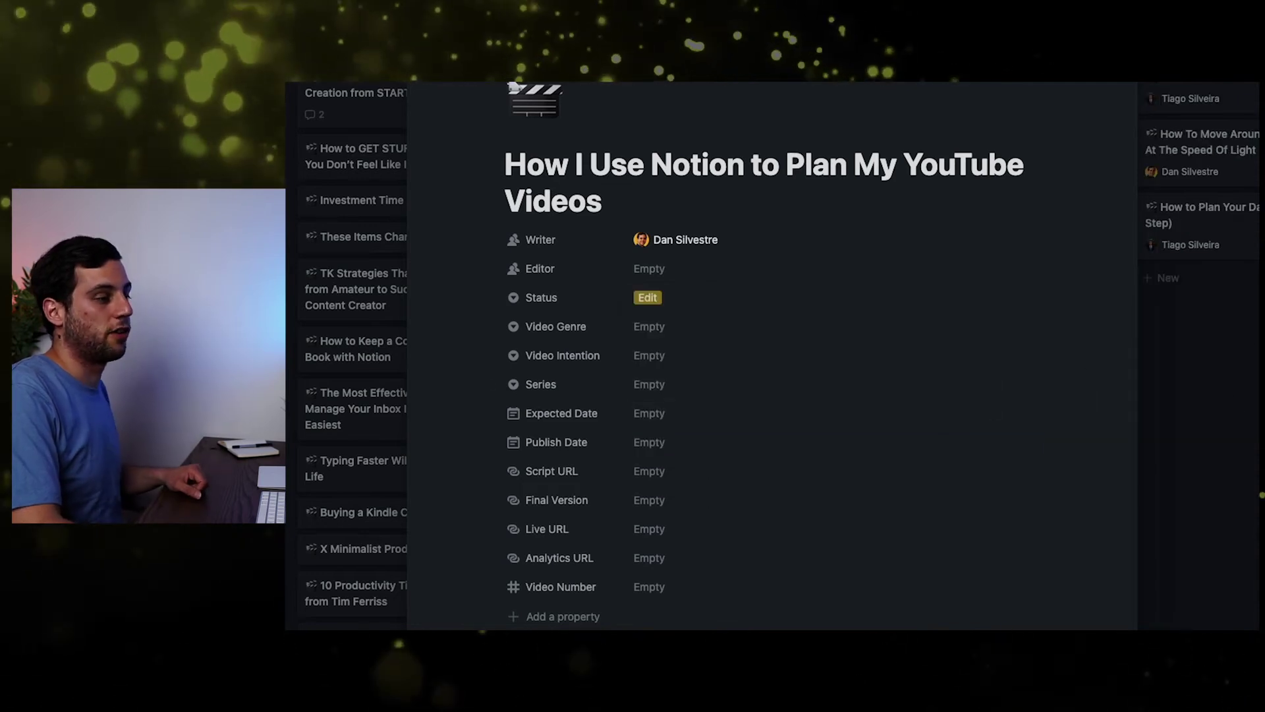
key("Escape")
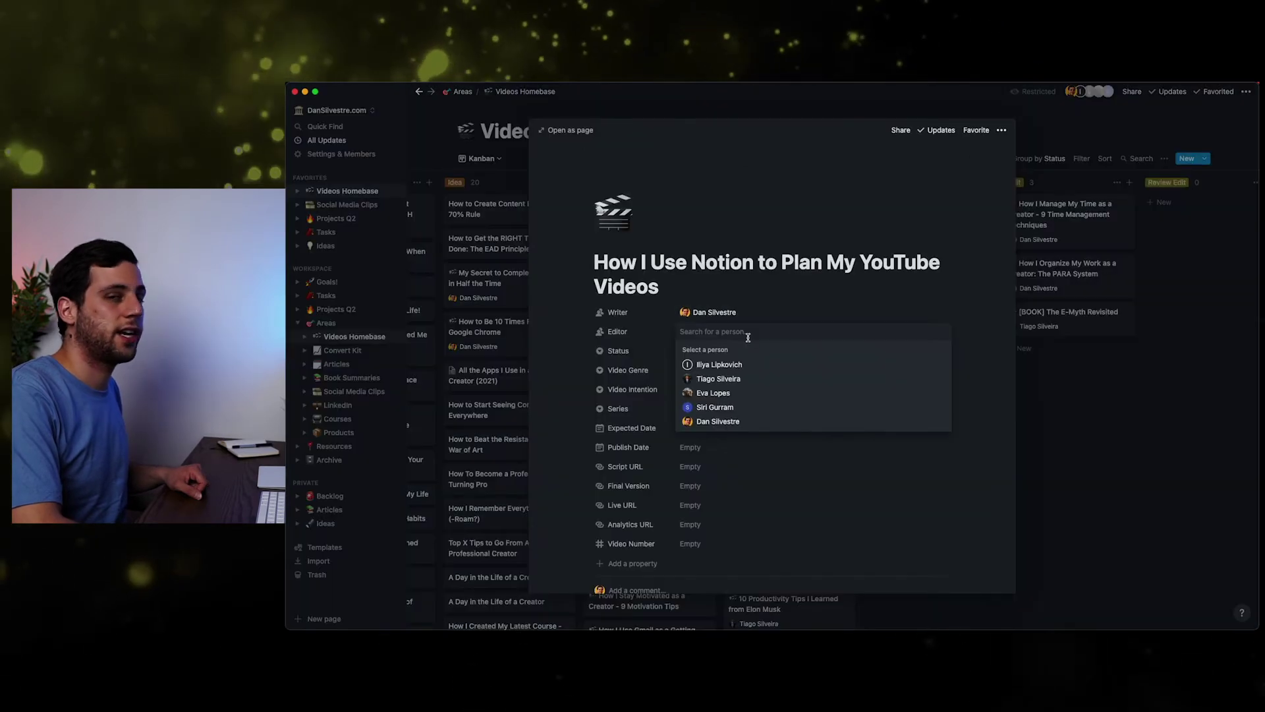
- Assign an editor and set genre How-To, intention Discoverable, series Creator Productivity
left_click(748, 369)
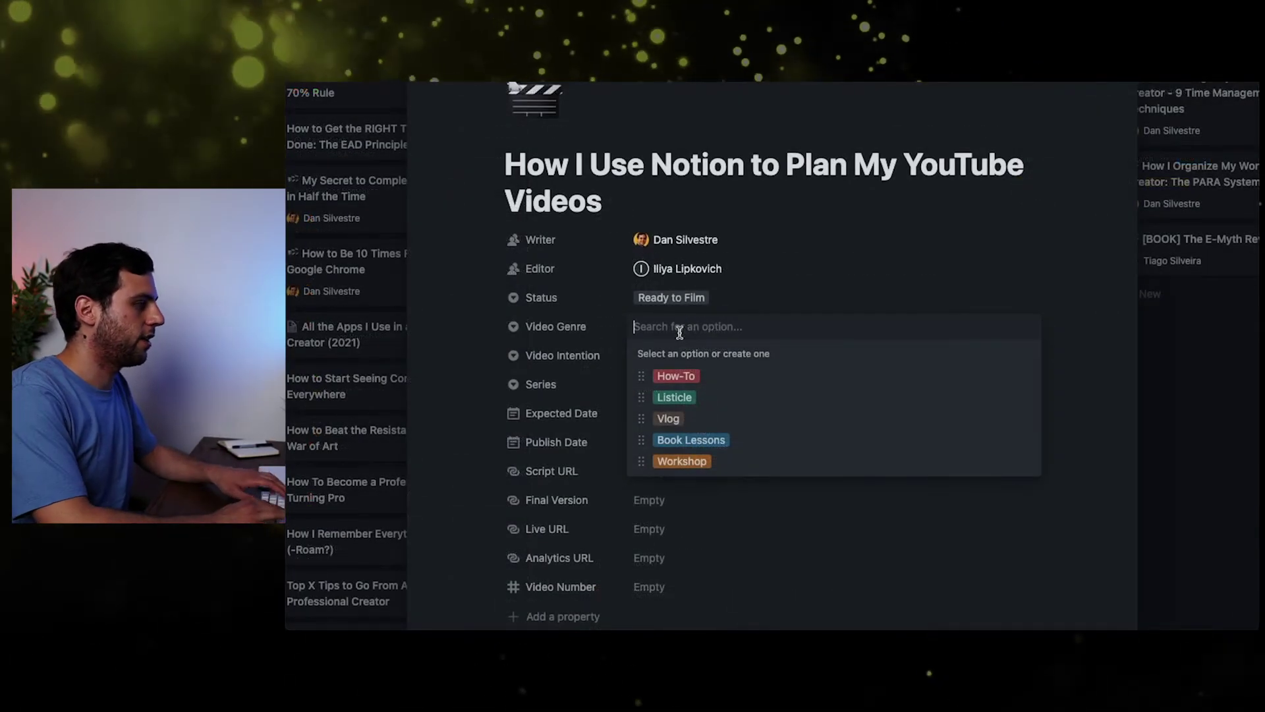
type("How-t")
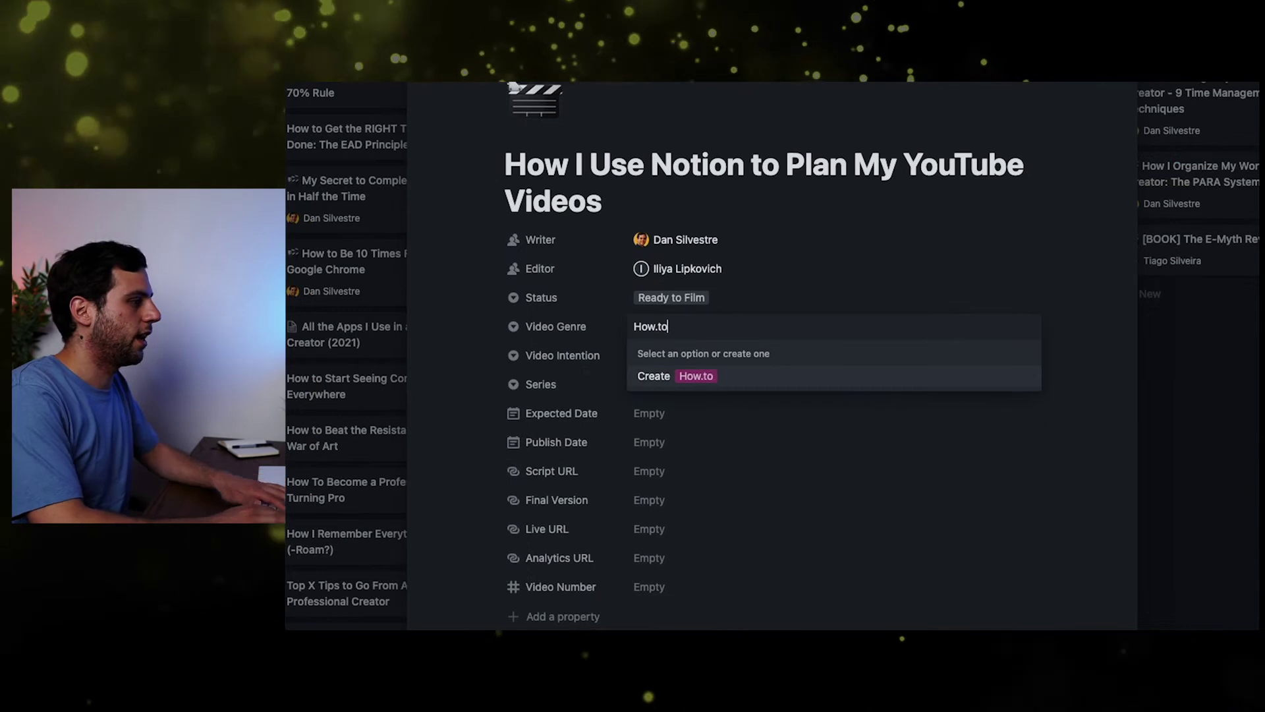
key("Return")
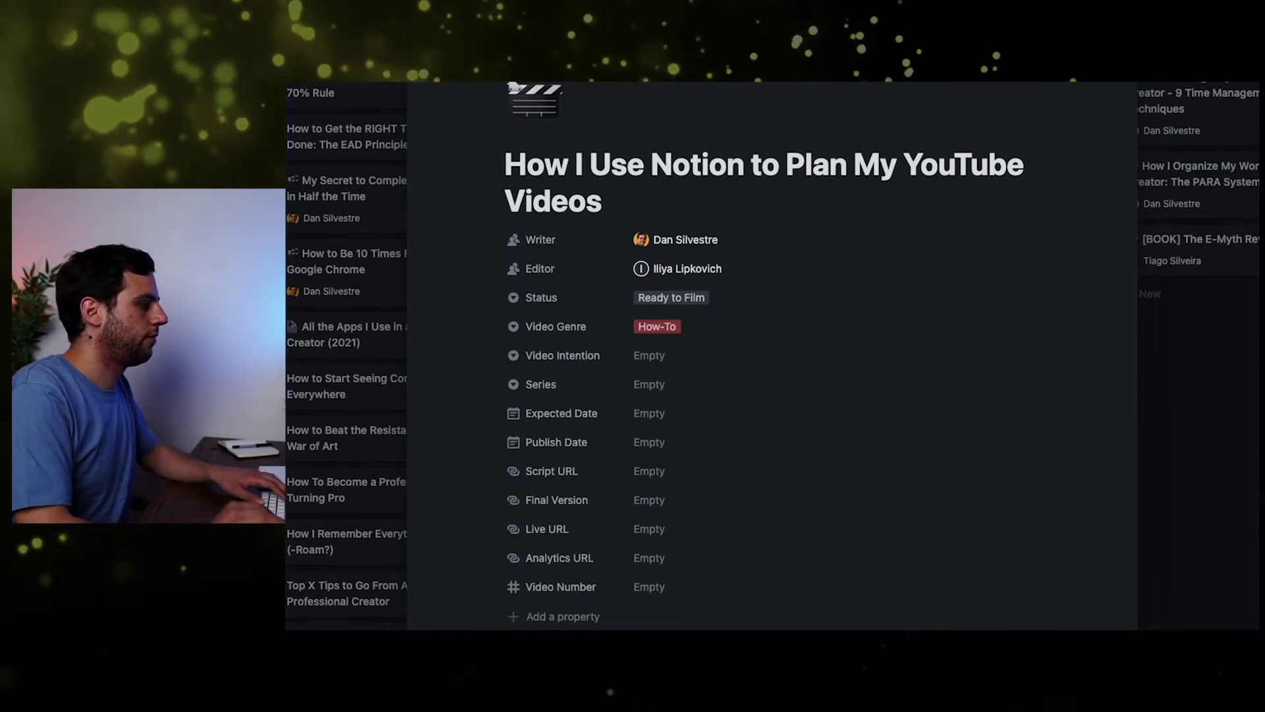
left_click(673, 343)
type("d")
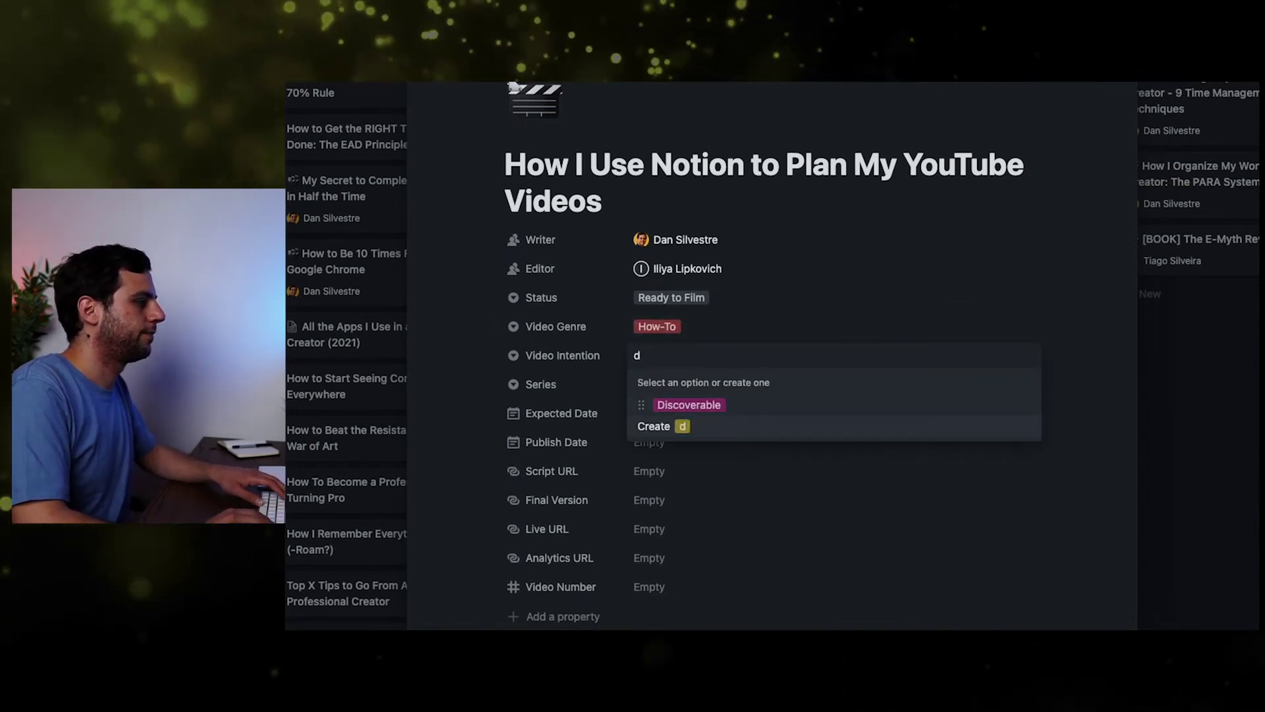
key("Return")
left_click(649, 384)
type("Cr")
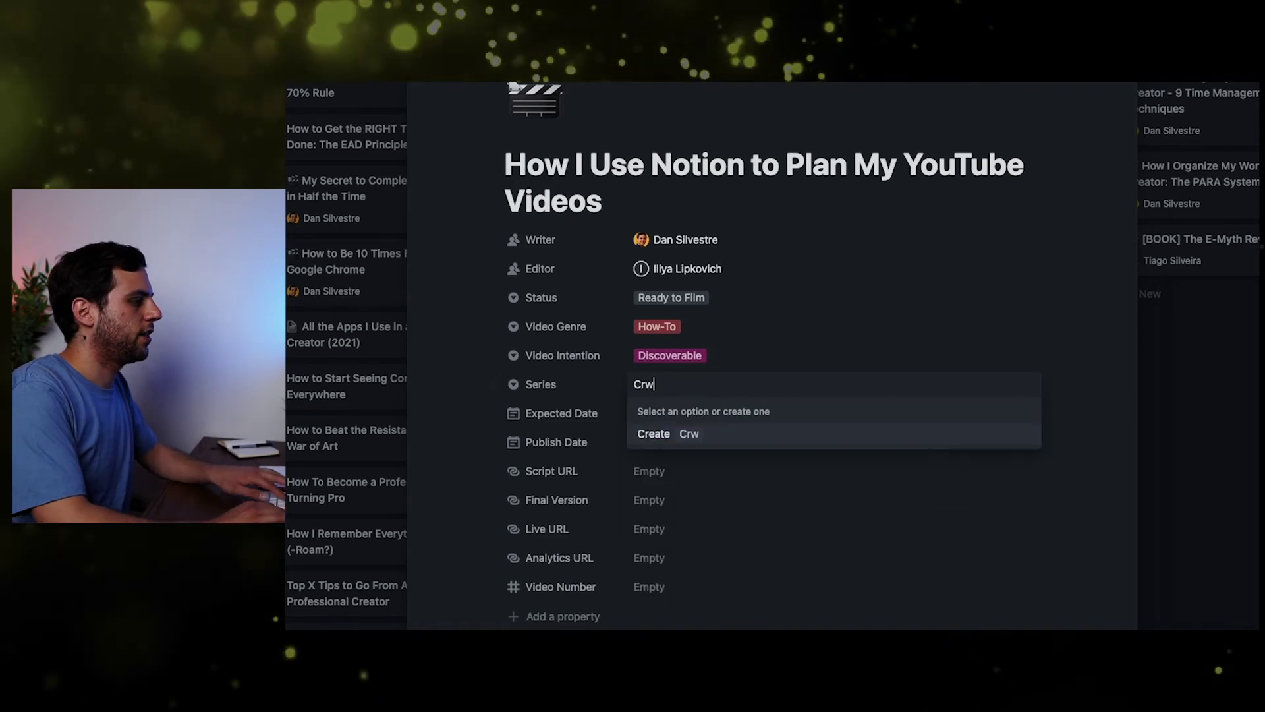
key("Return")
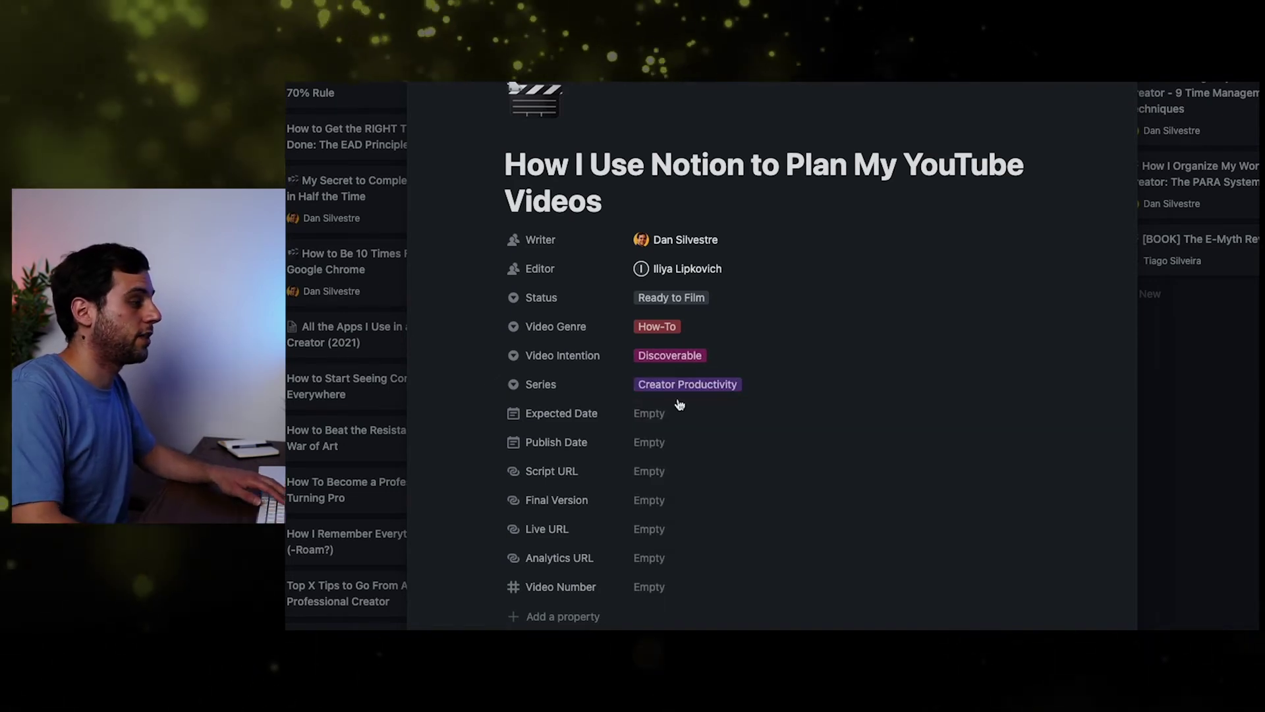
left_click(692, 420)
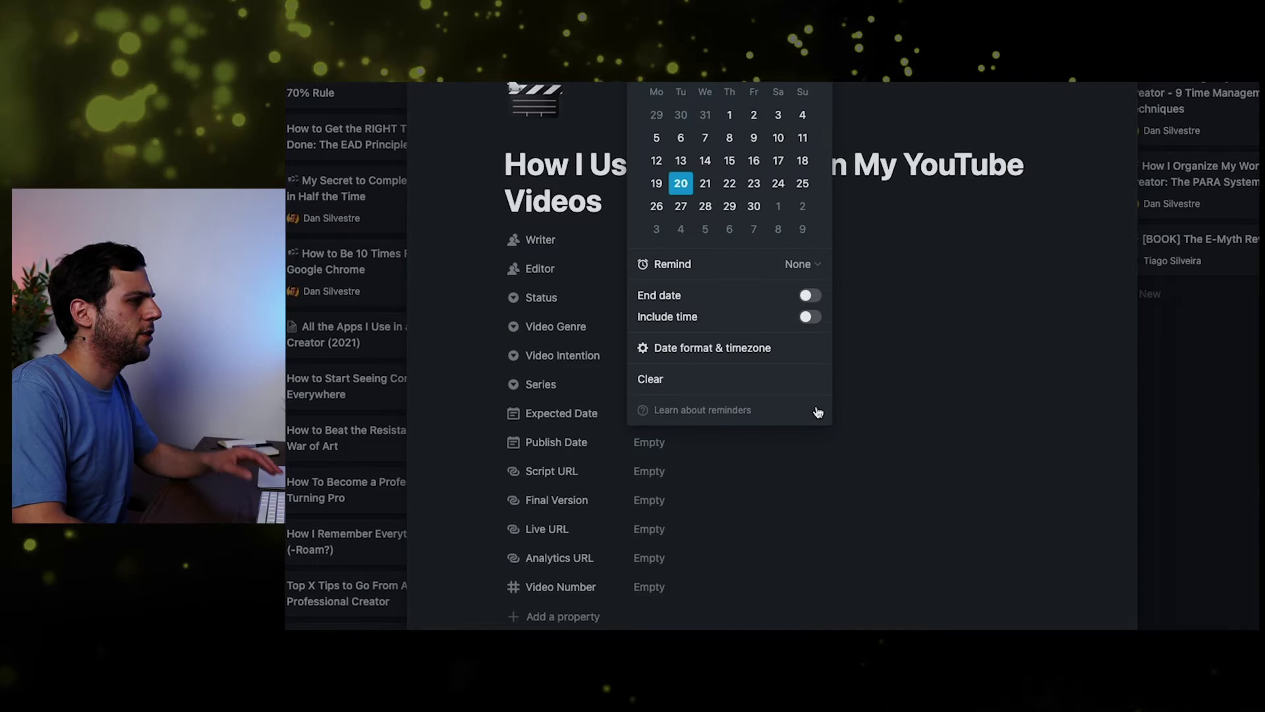
key("Escape")
key("Escape")
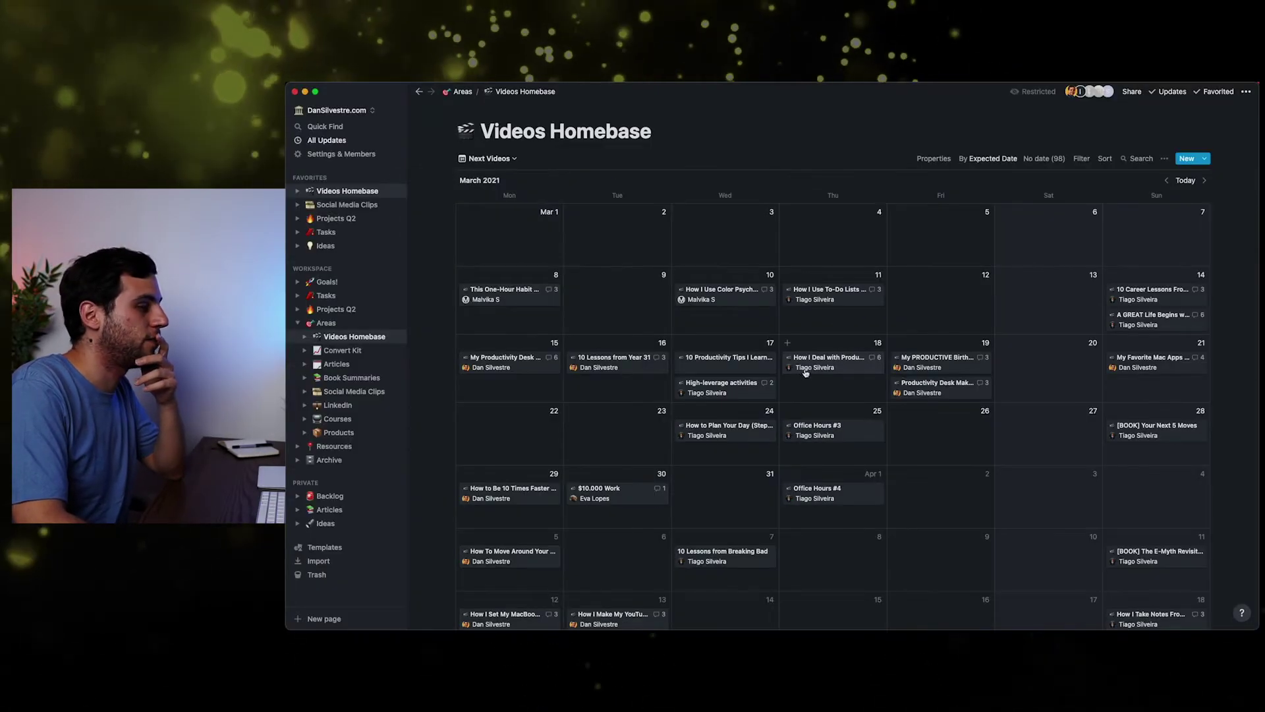
- Set the 'How I Use Notion to Plan My YouTube Videos' card's Expected Date to Apr 27, 2021
scroll(860, 440, "down", 4)
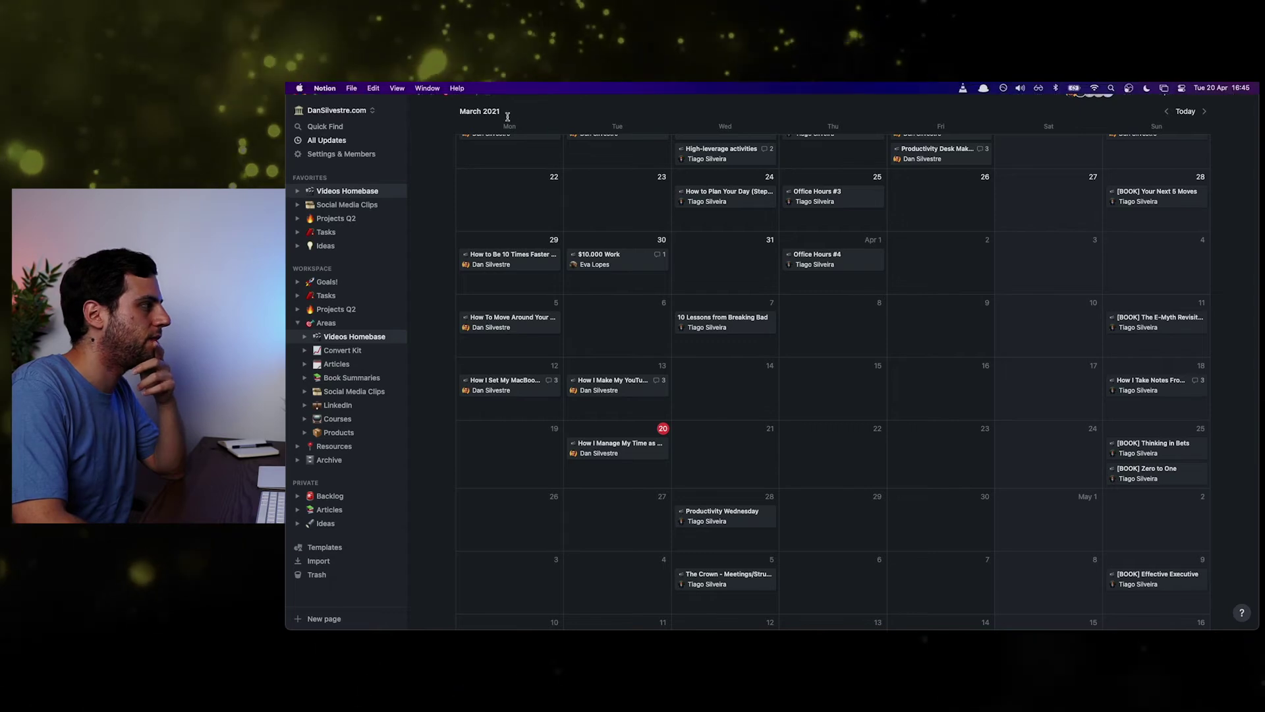
scroll(508, 132, "up", 5)
left_click(468, 131)
left_click(508, 192)
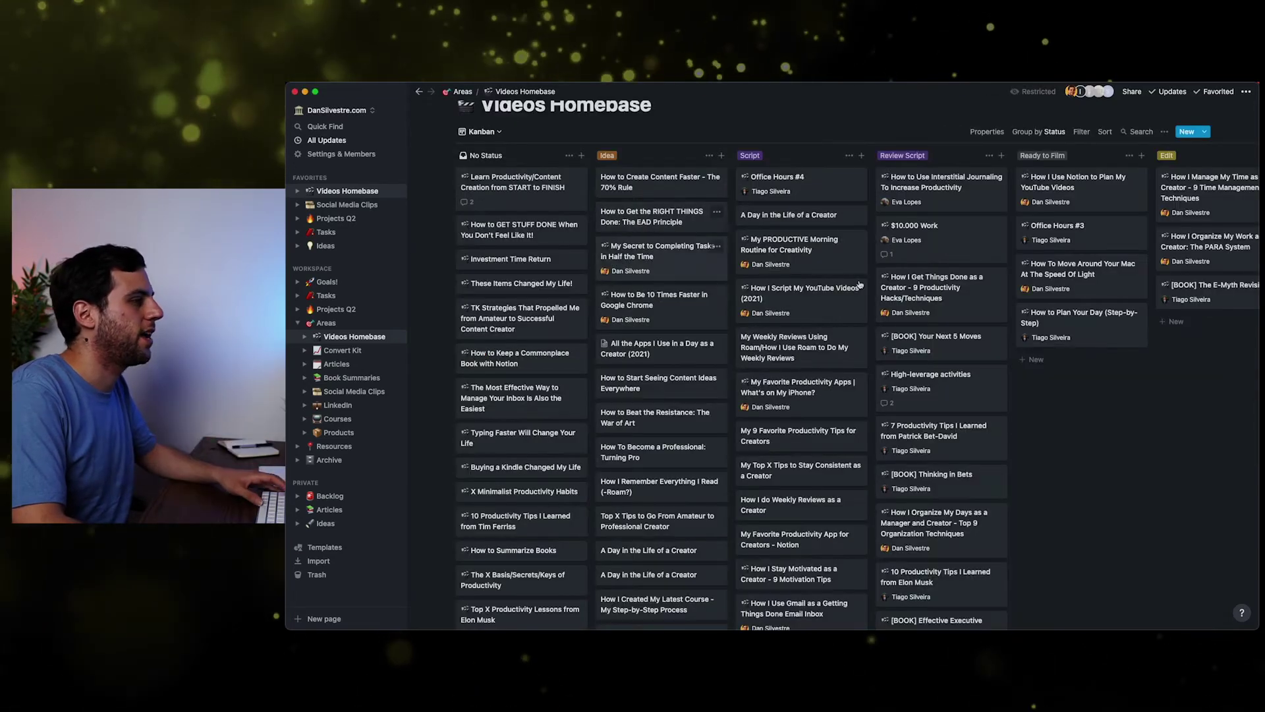
left_click(1079, 181)
left_click(695, 430)
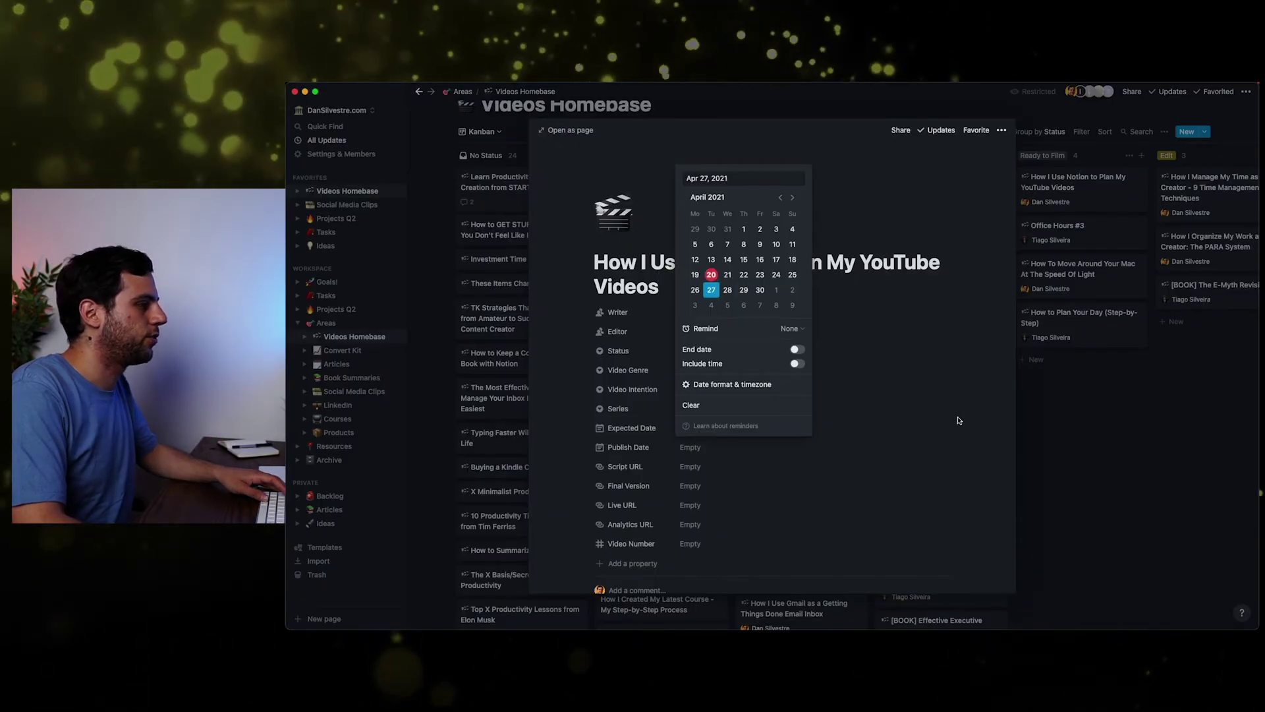
left_click(958, 420)
- Give the card Video Number 49 and open its full page
left_click(1186, 294)
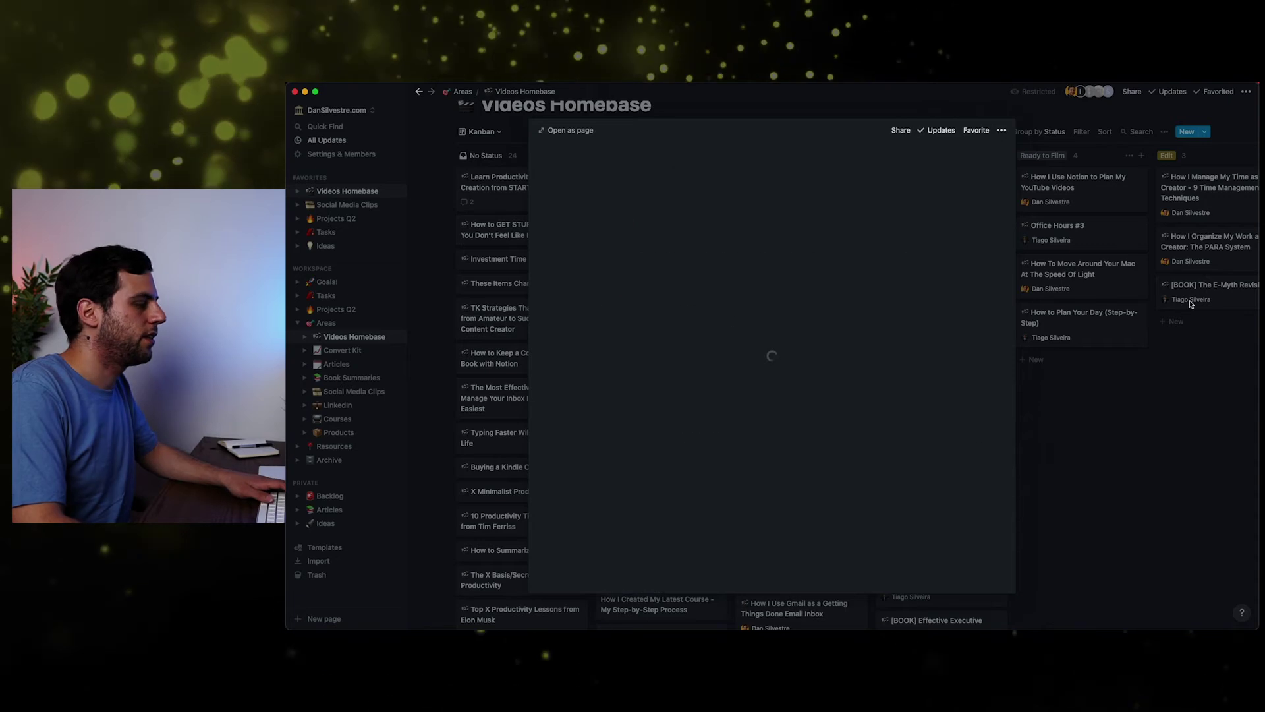
left_click(1123, 203)
left_click(1124, 203)
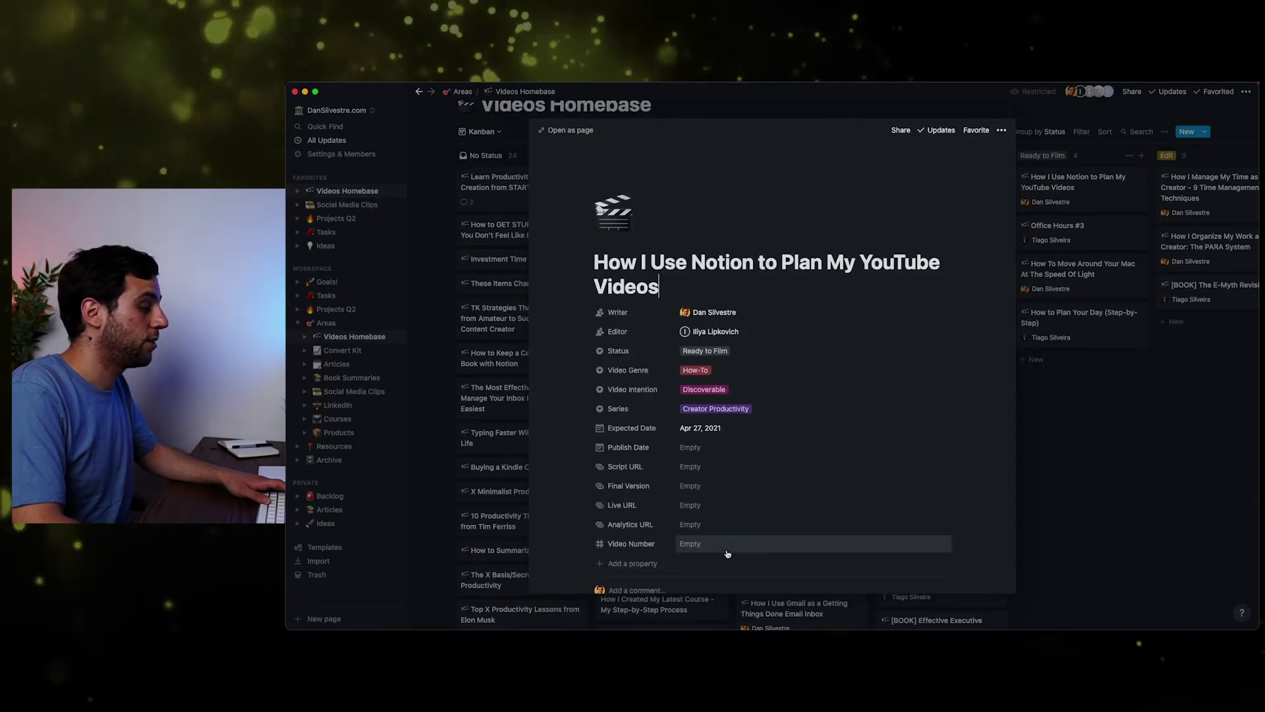
left_click(728, 551)
type("49")
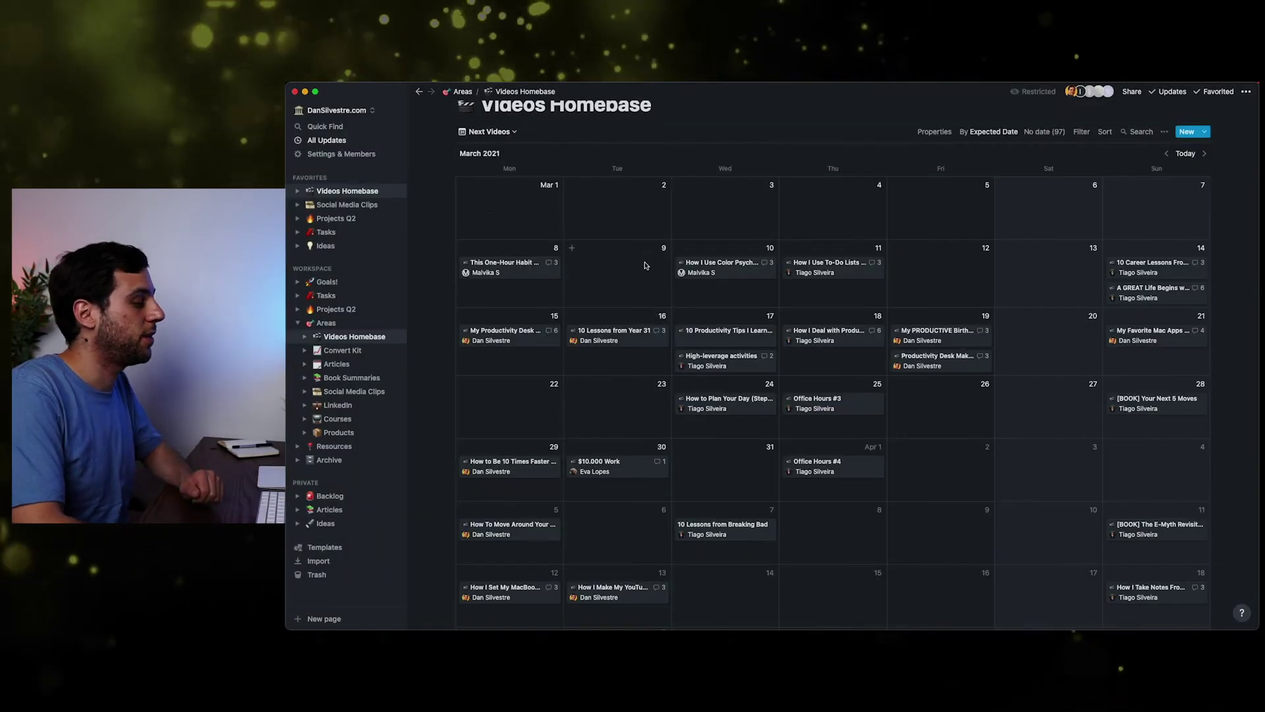
scroll(647, 264, "down", 2)
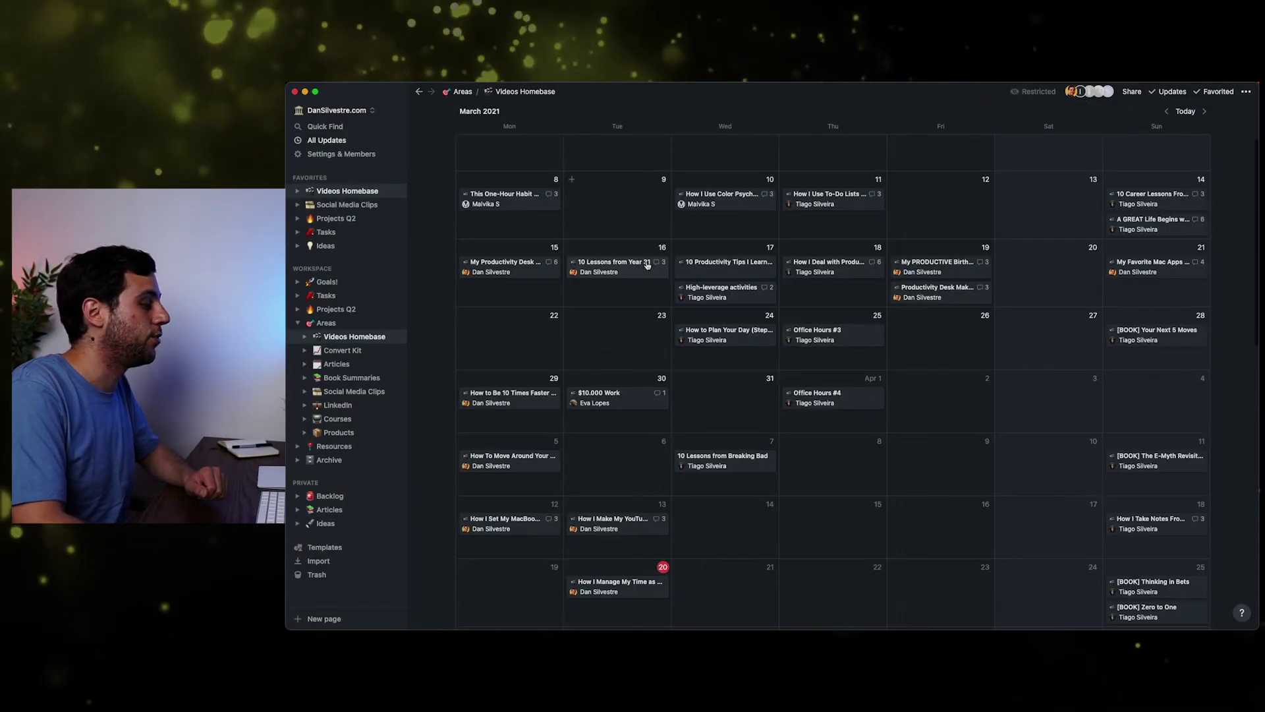
scroll(663, 280, "down", 1)
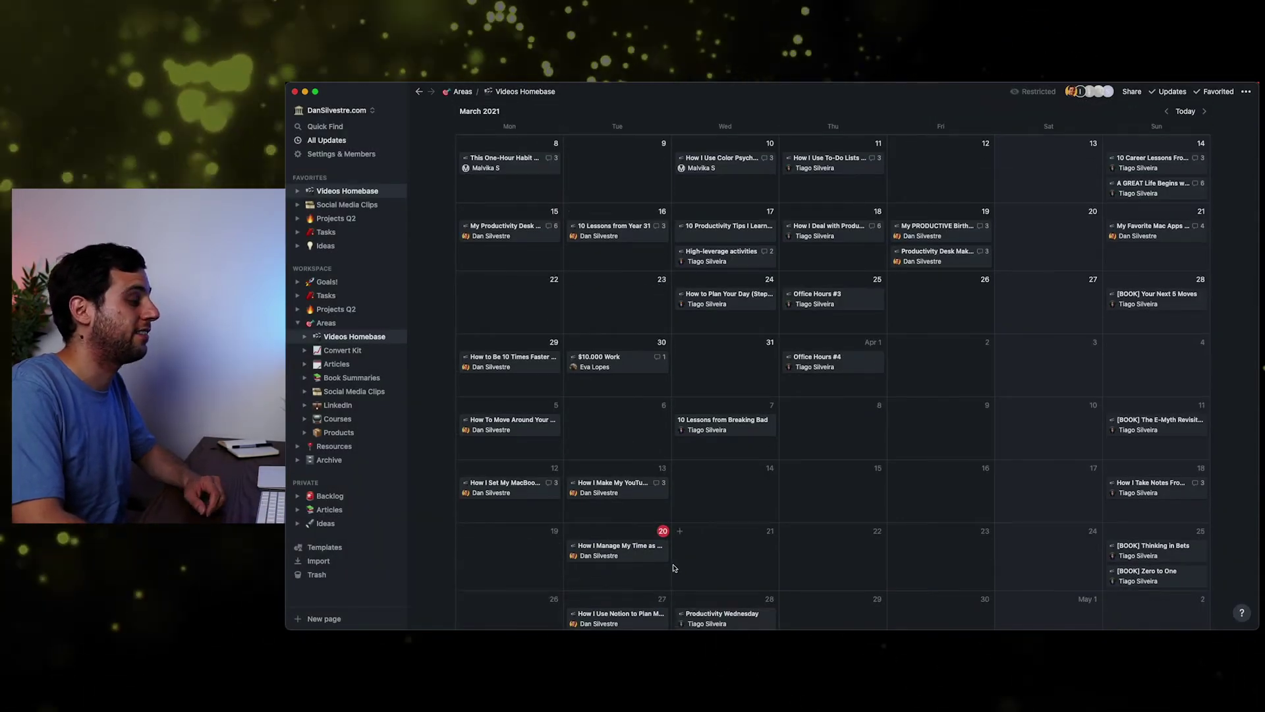
scroll(673, 568, "down", 1)
left_click(633, 572)
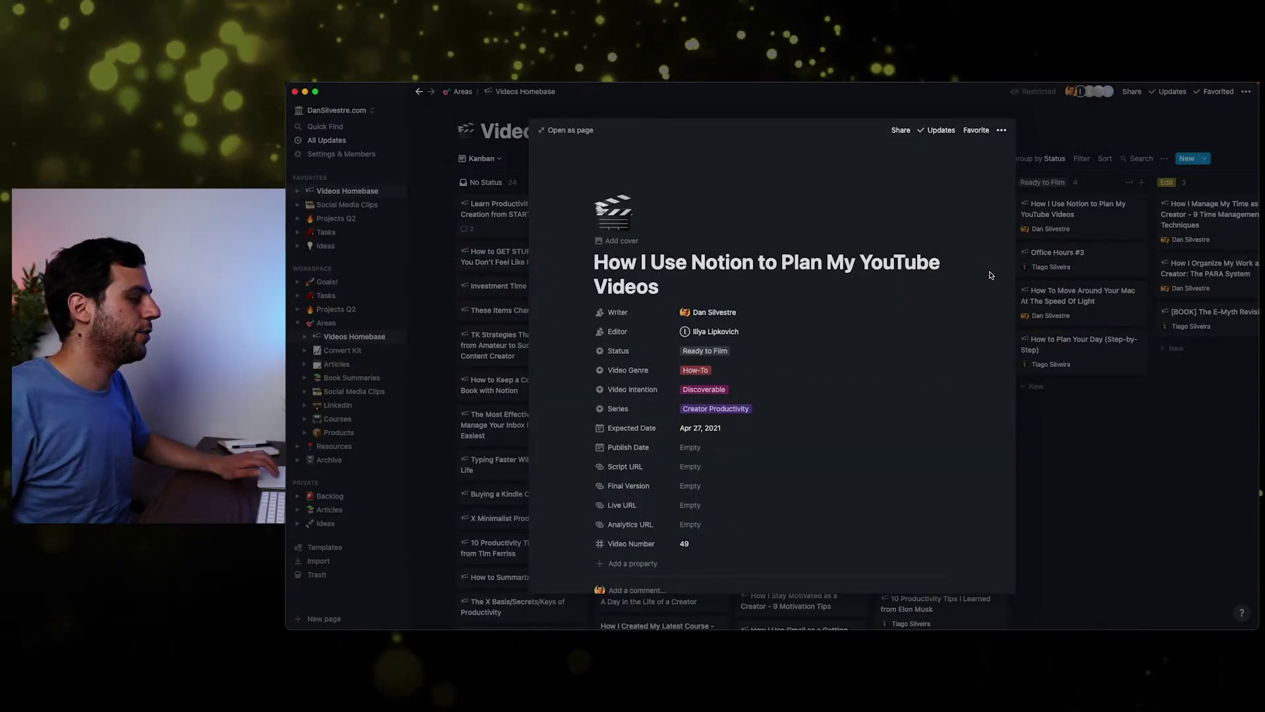
- Scroll through the video page's intro script, Recording, Publishing, Promotion and Remix checklists, and branding components
scroll(990, 276, "down", 10)
scroll(990, 276, "down", 5)
scroll(991, 276, "up", 20)
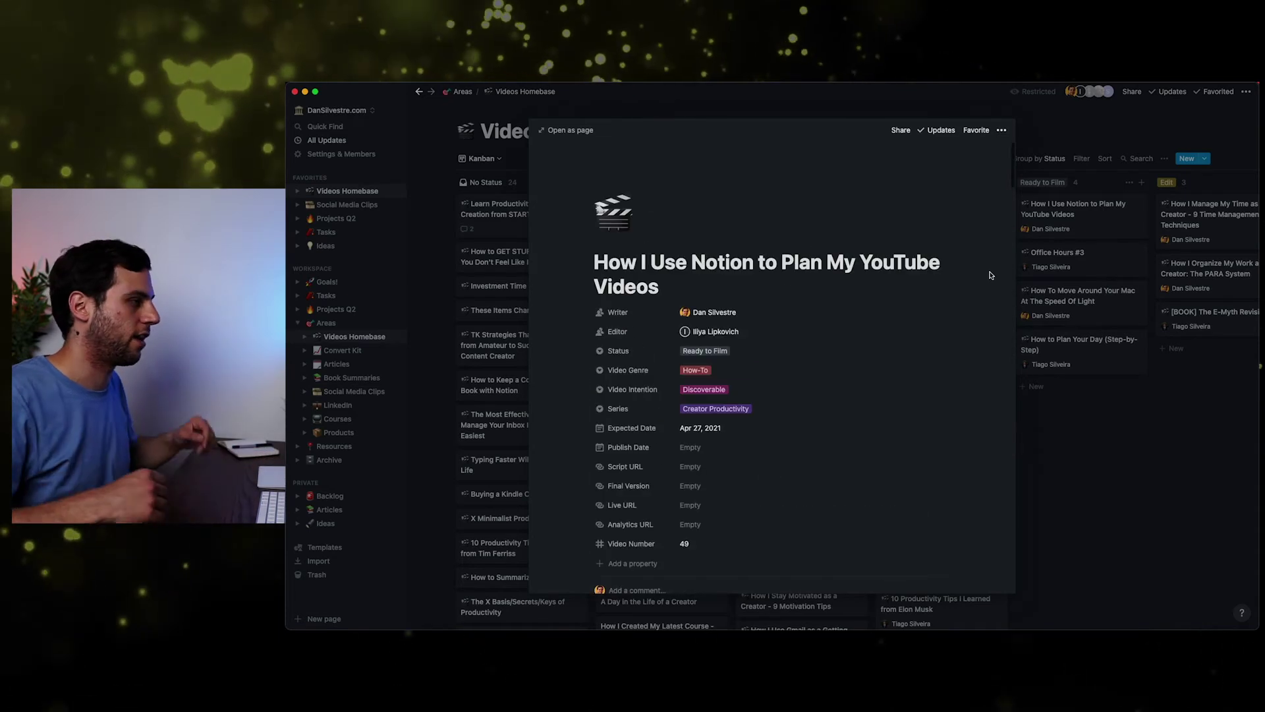
scroll(991, 276, "down", 3)
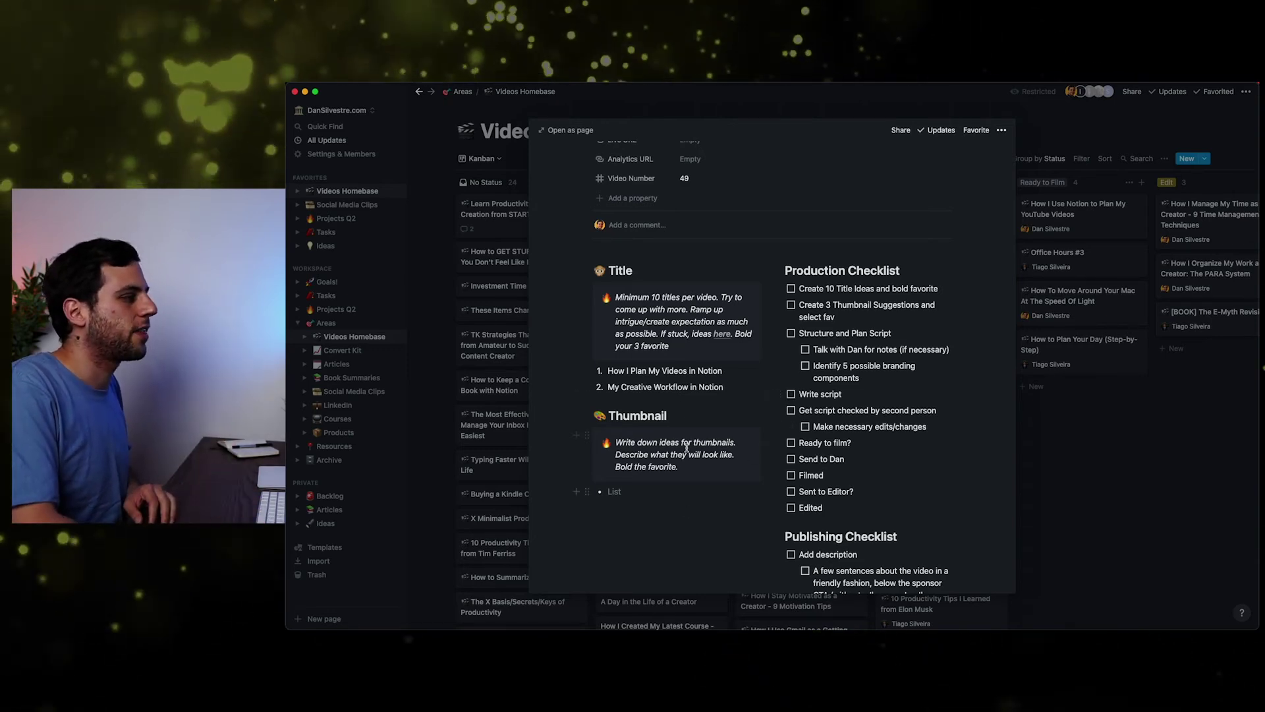
scroll(965, 287, "down", 10)
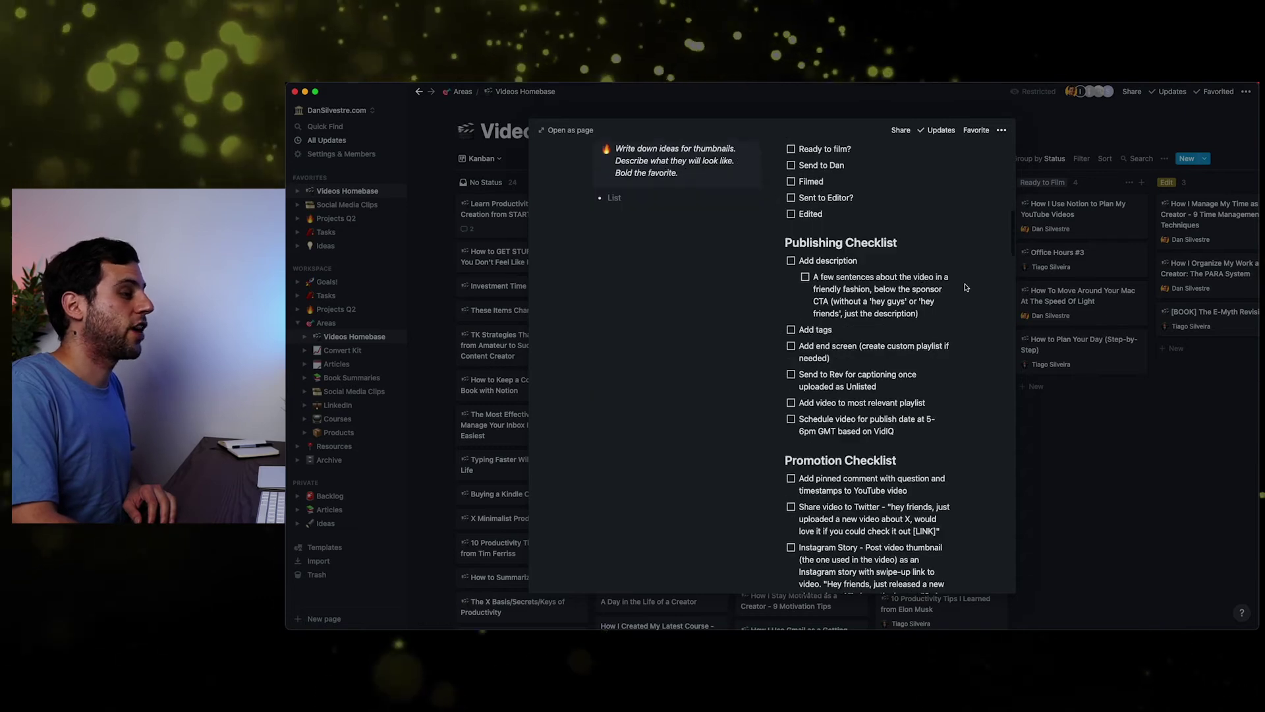
scroll(966, 287, "down", 6)
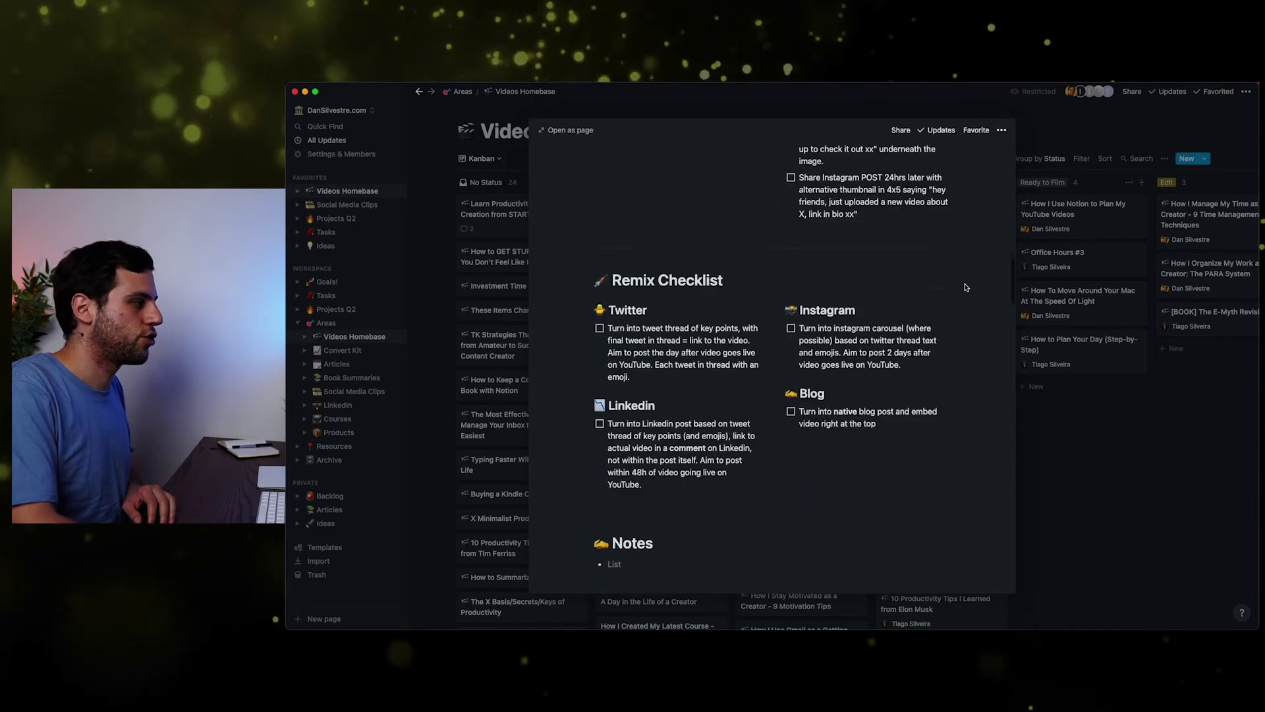
scroll(964, 290, "down", 8)
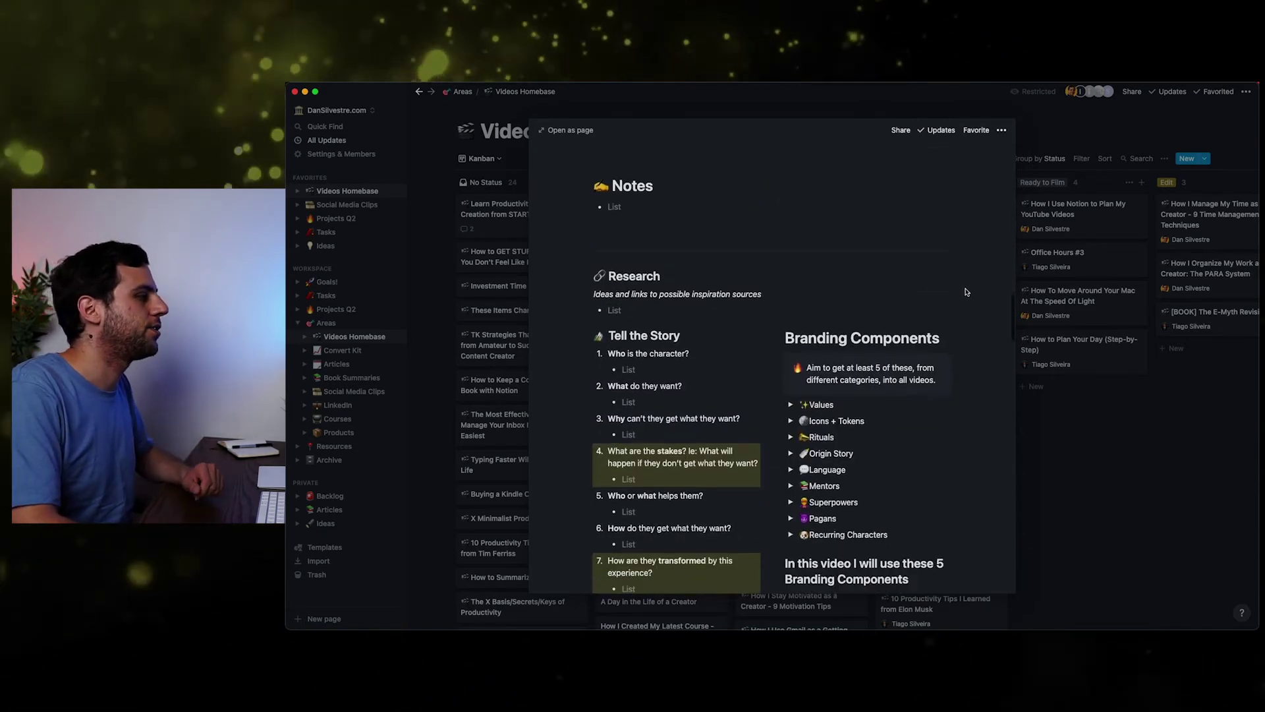
scroll(907, 285, "down", 8)
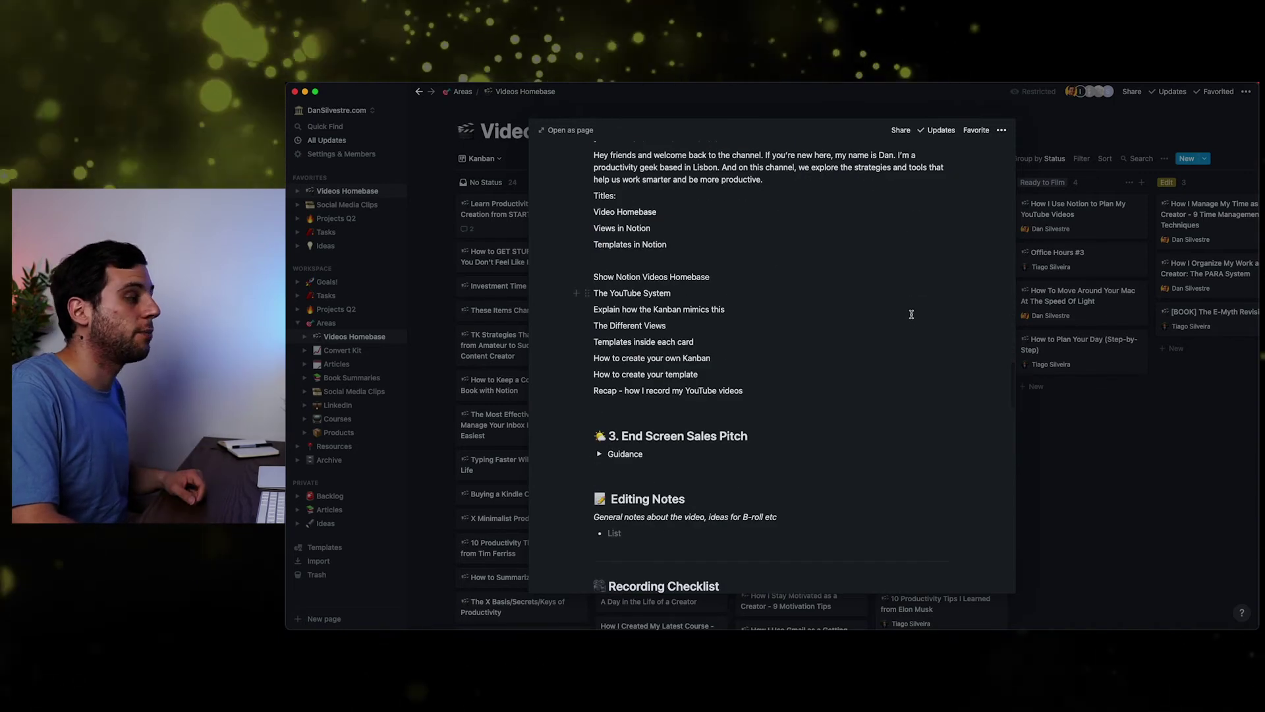
scroll(916, 331, "up", 3)
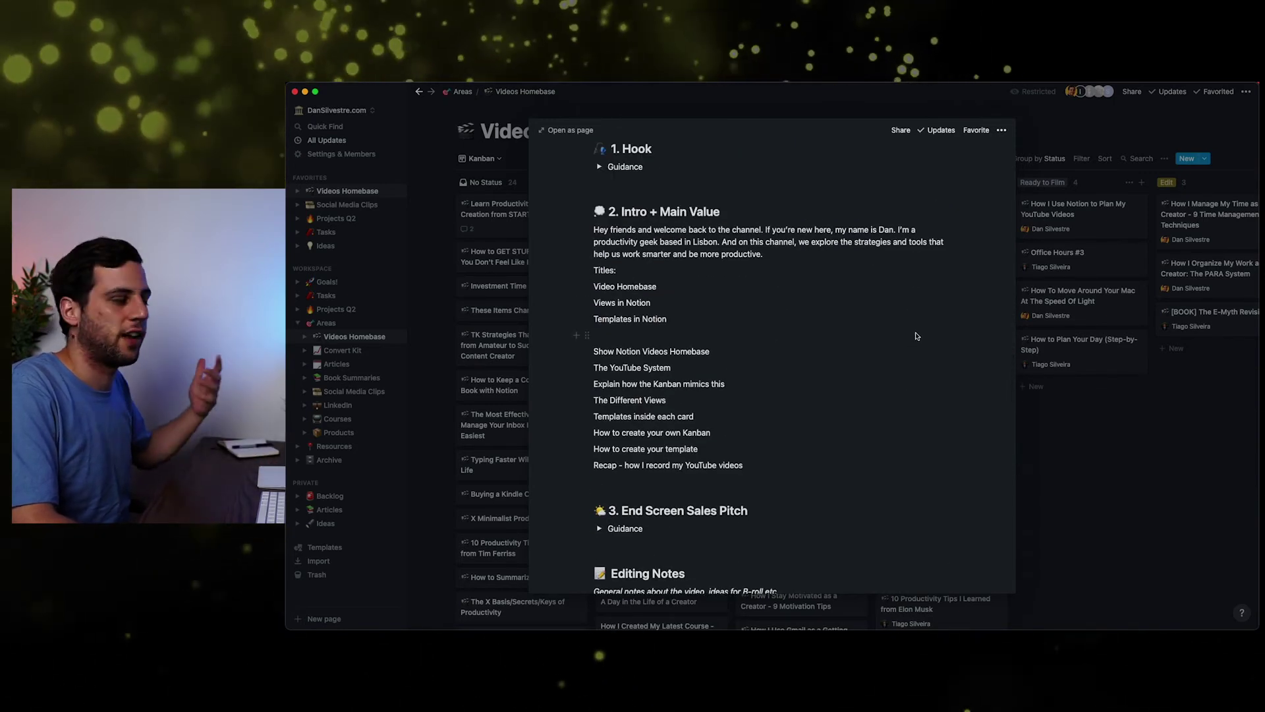
scroll(916, 335, "down", 1)
scroll(916, 334, "down", 12)
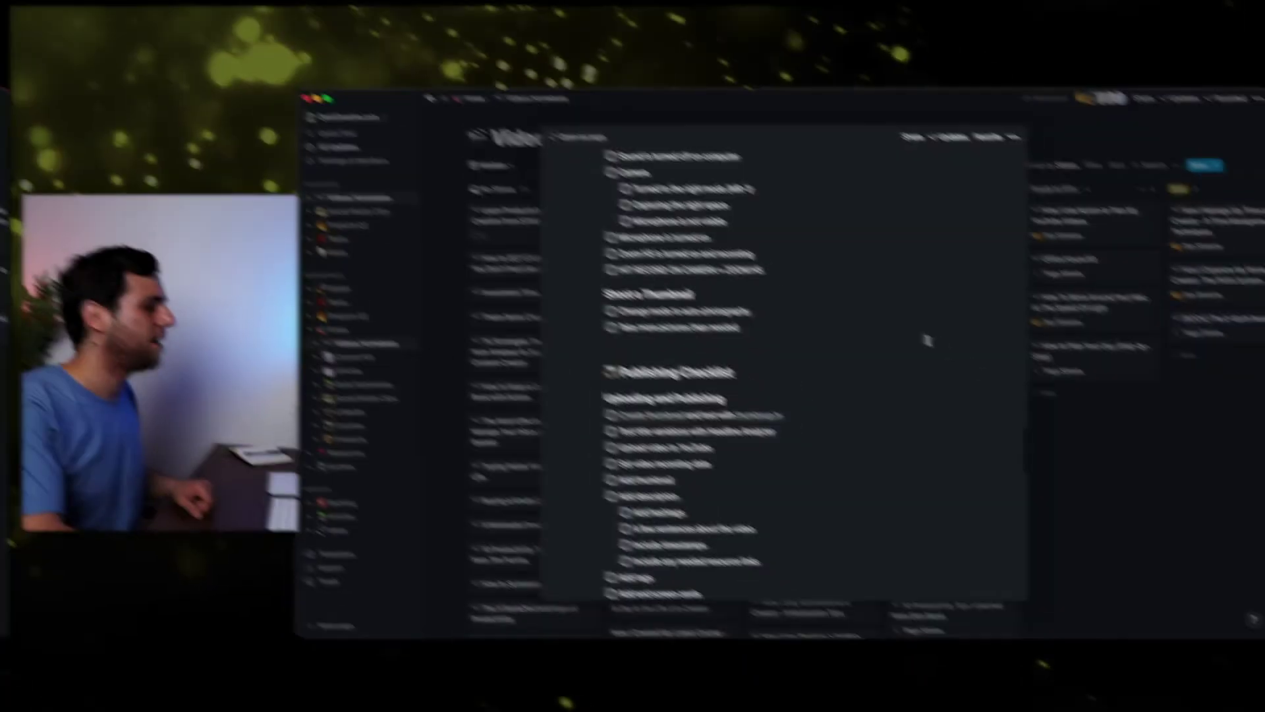
- Apply NEW VIDEO TEMPLATE to the 'A Day in the Life of a Creator' card's page
left_click(1086, 425)
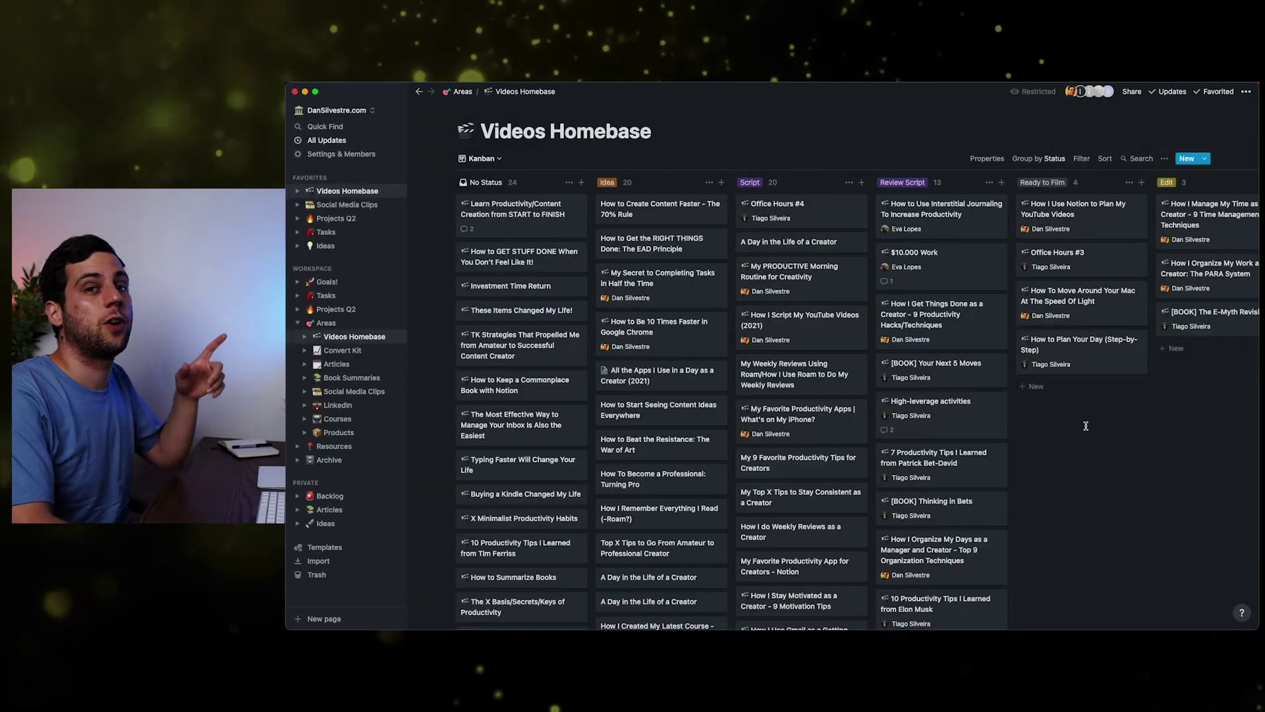
left_click(834, 249)
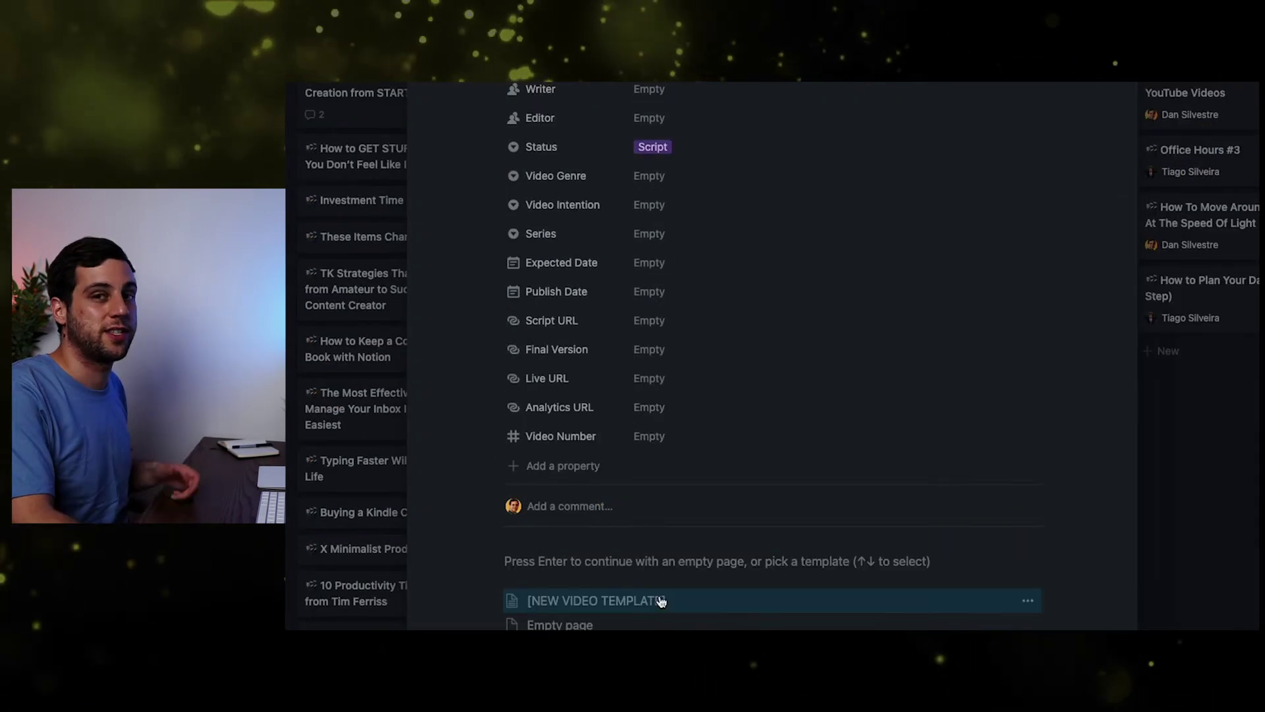
left_click(657, 534)
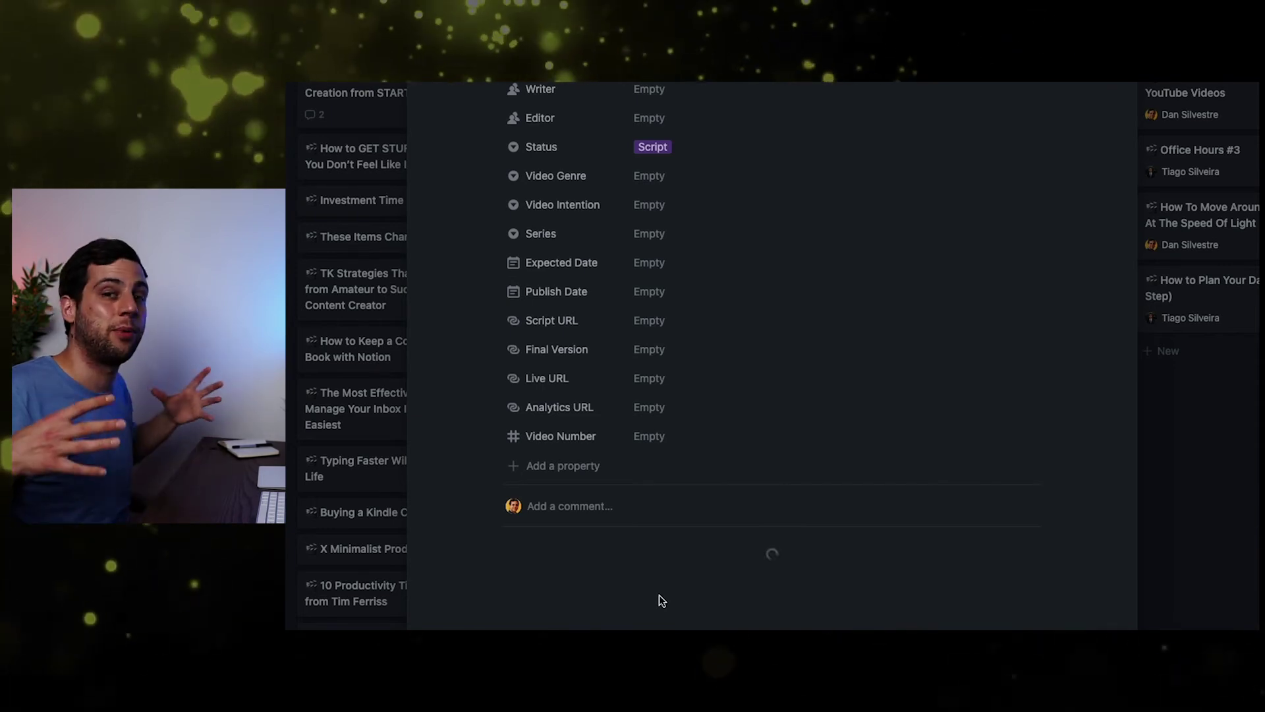
scroll(1099, 459, "down", 5)
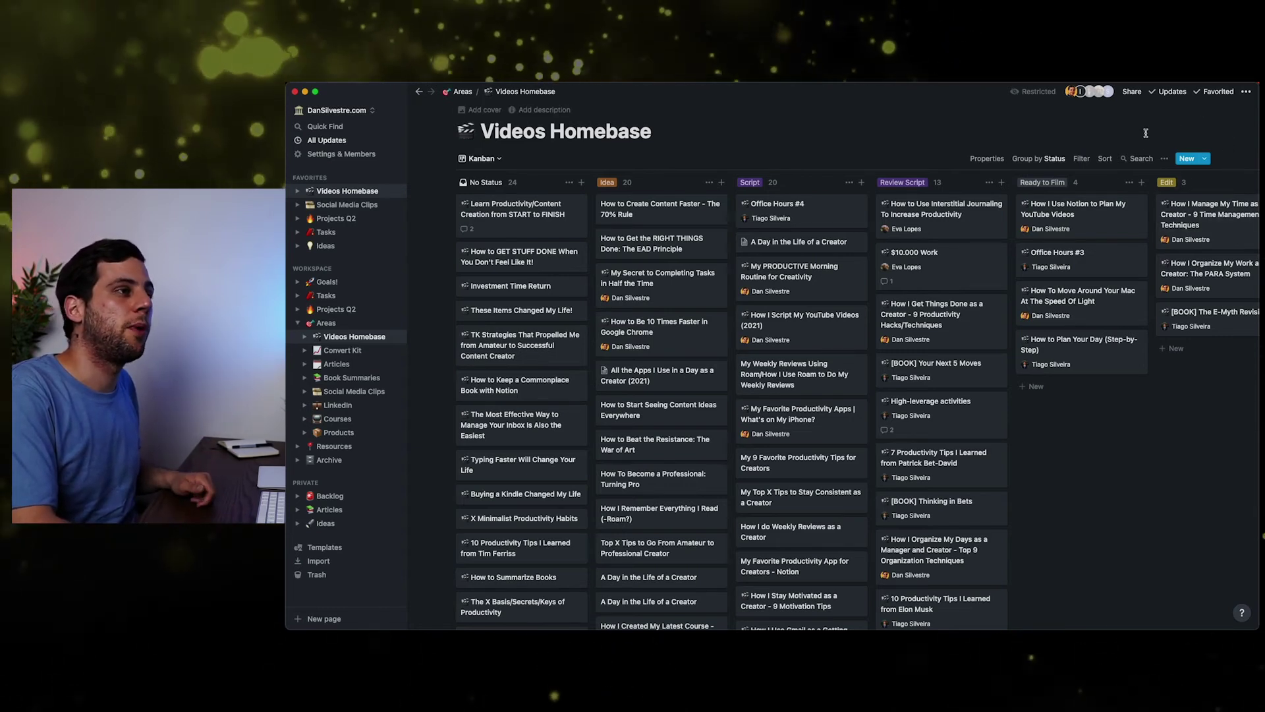
- Create a Videos Homebase template titled 'Test template' with body 'This is a template' and an emoji
left_click(1209, 159)
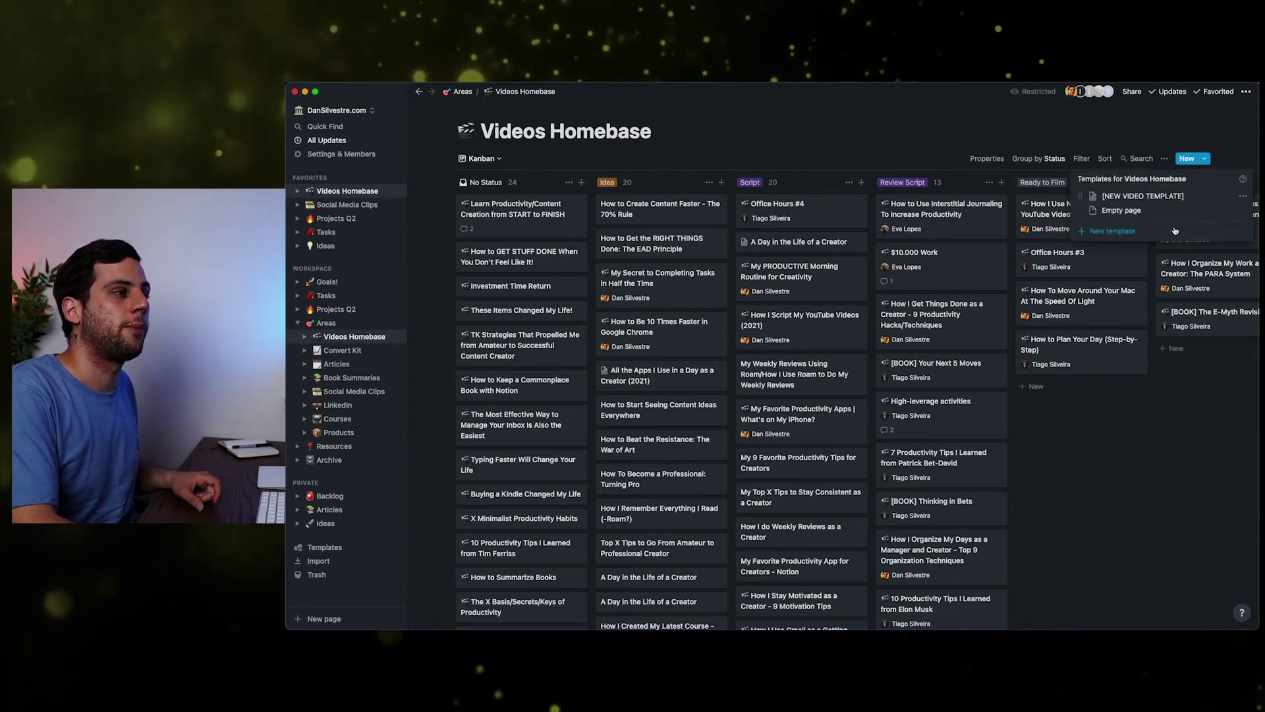
left_click(1113, 231)
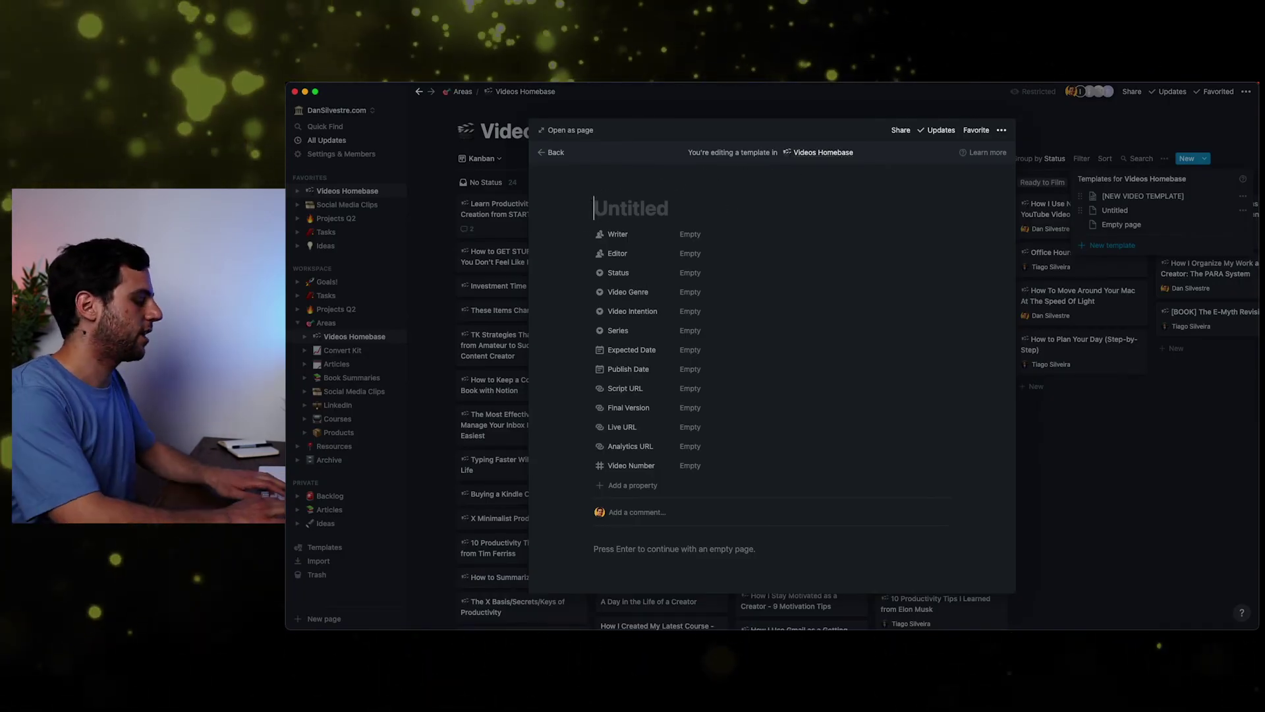
type("Test template")
key("Return")
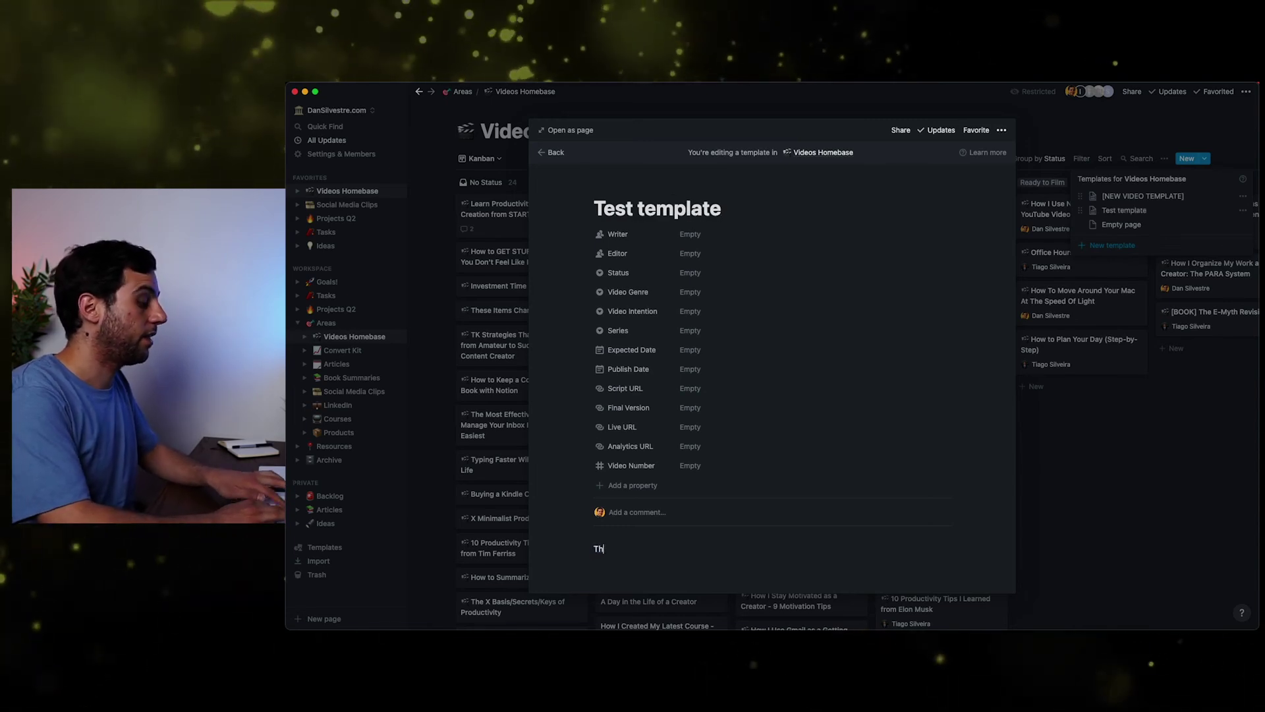
type("This is a template")
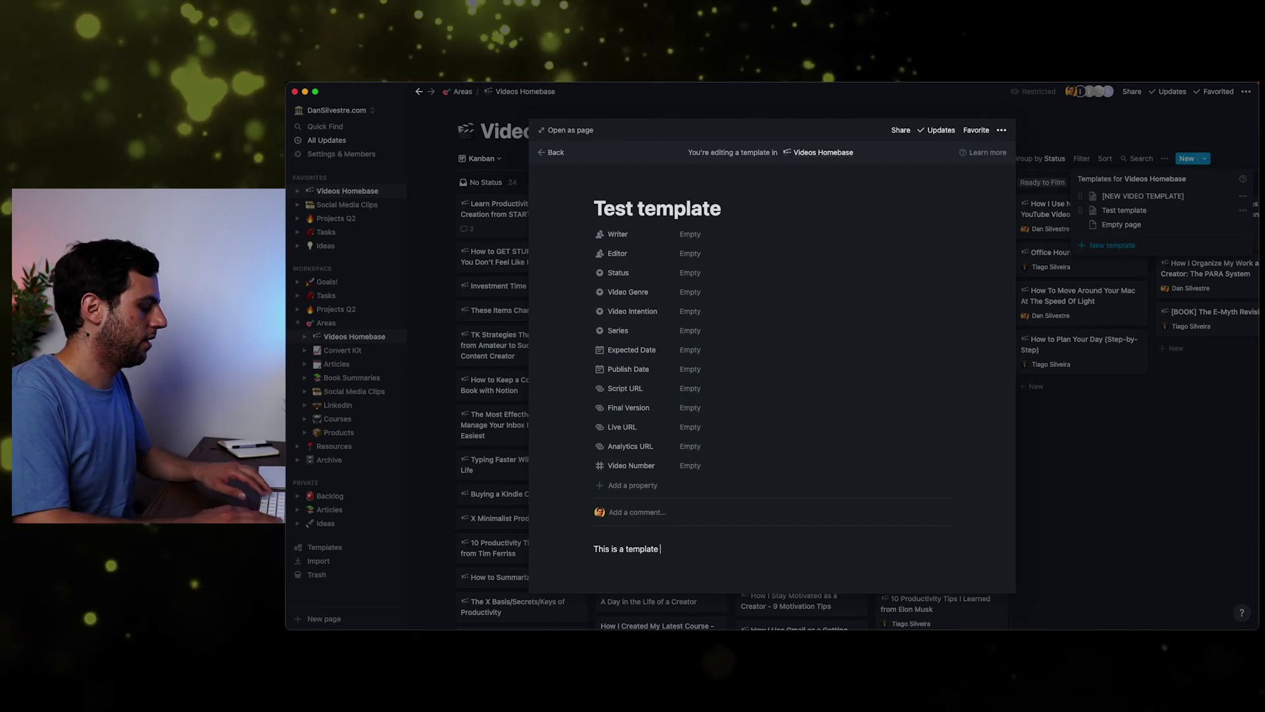
key("ctrl+super+space")
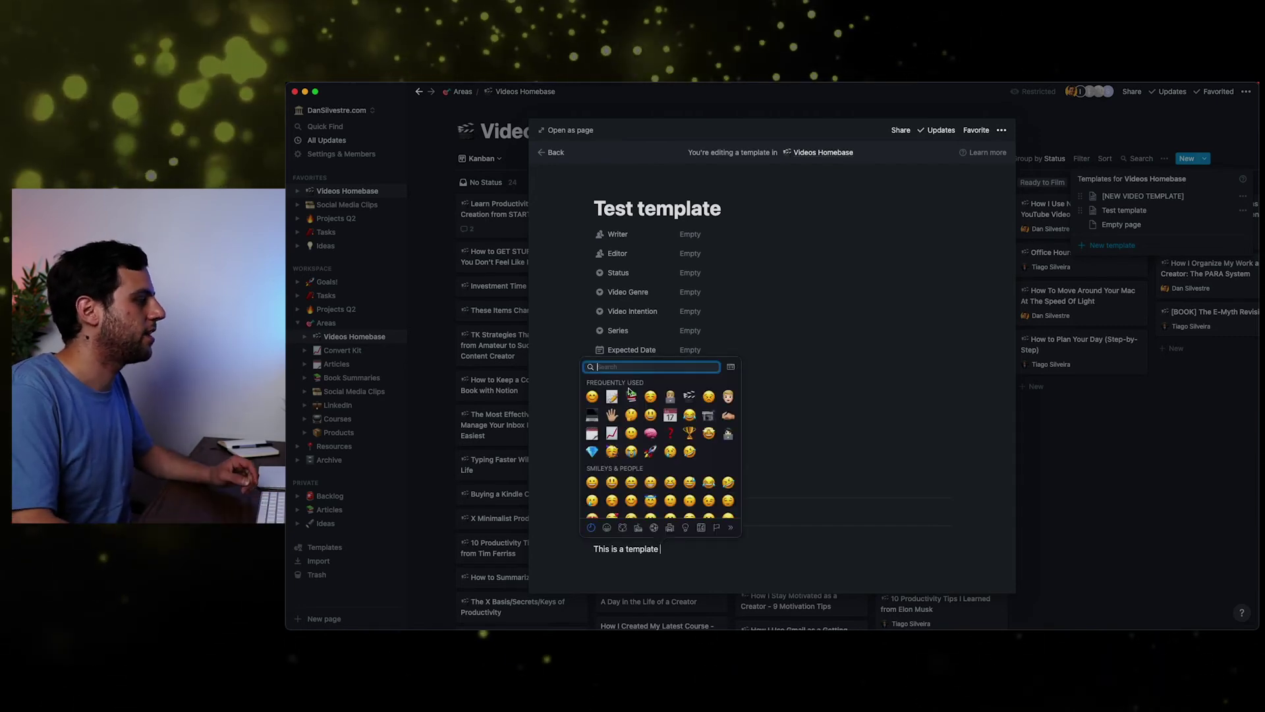
key("Escape")
key("Escape")
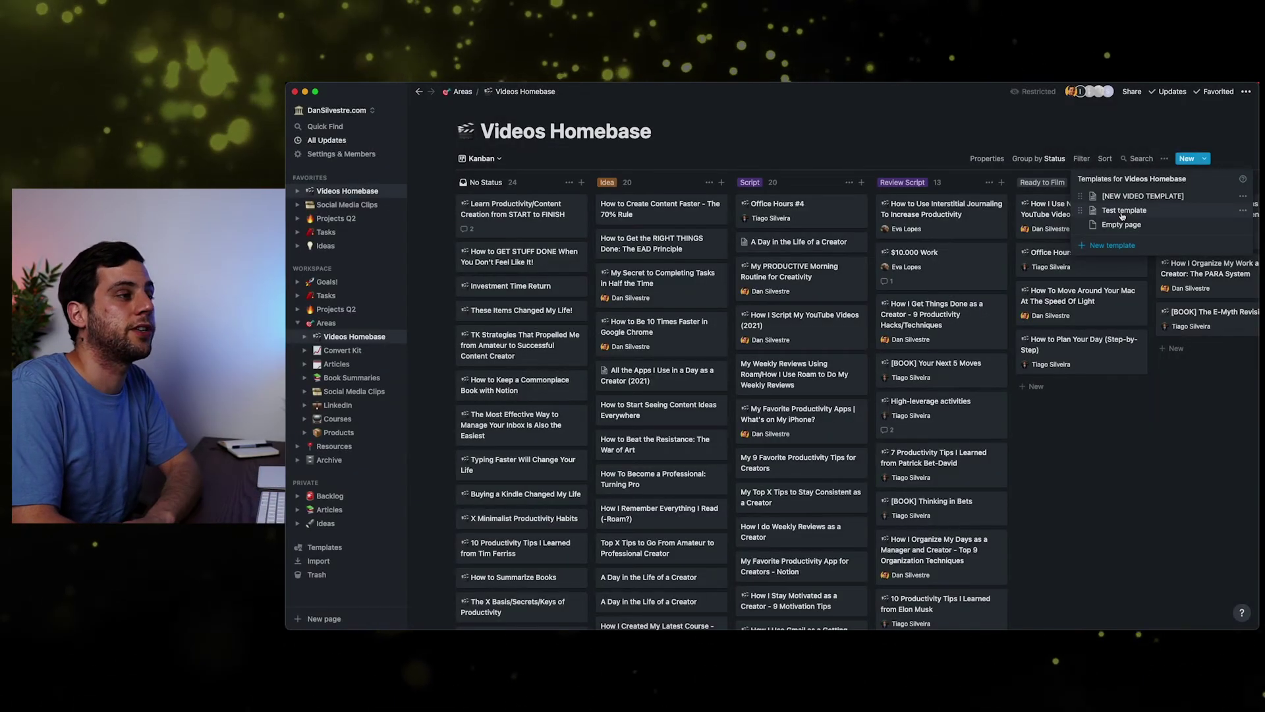
- Apply Test template to the 'How to Create Content Faster - The 70% Rule' card's page
key("Escape")
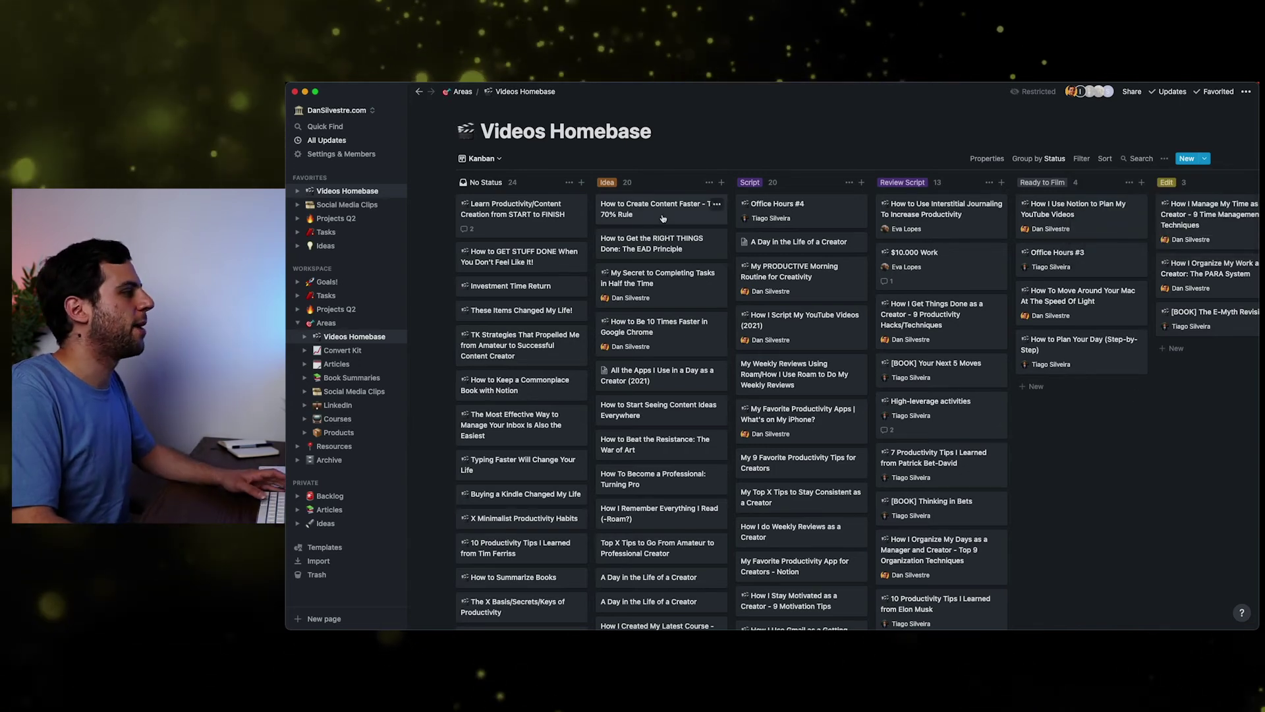
left_click(659, 209)
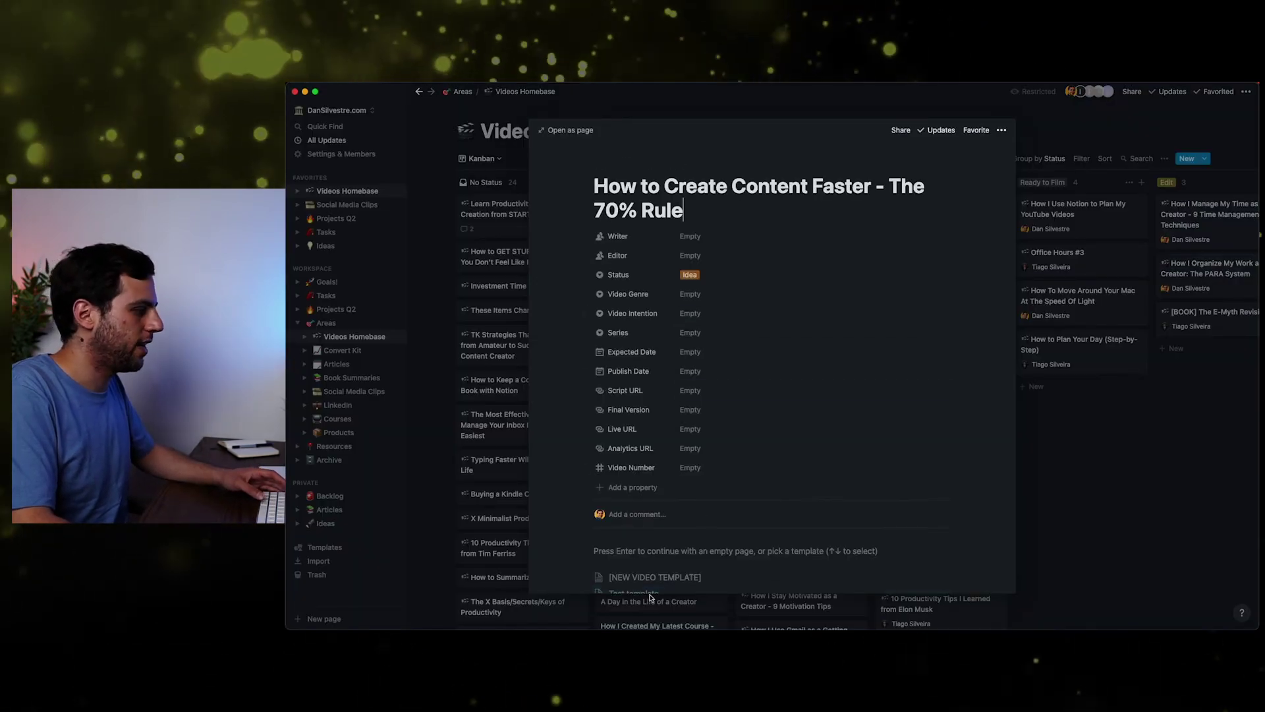
scroll(705, 516, "down", 1)
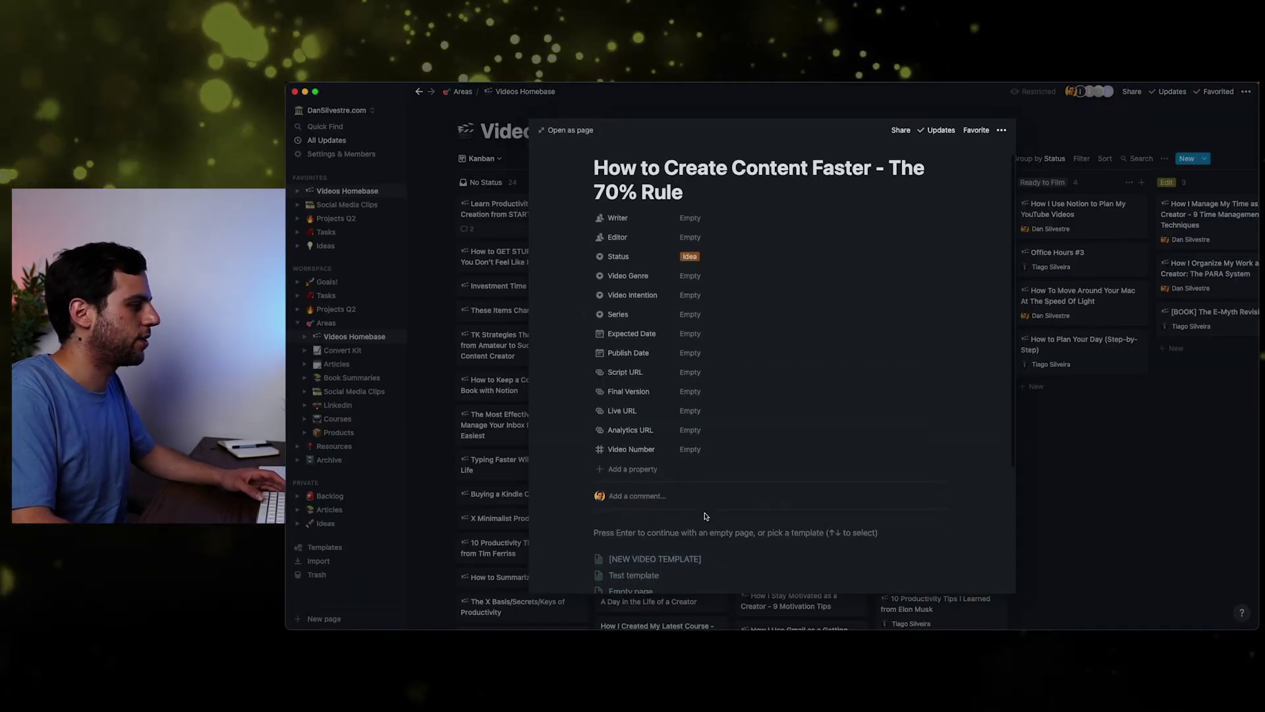
scroll(667, 554, "down", 2)
left_click(671, 543)
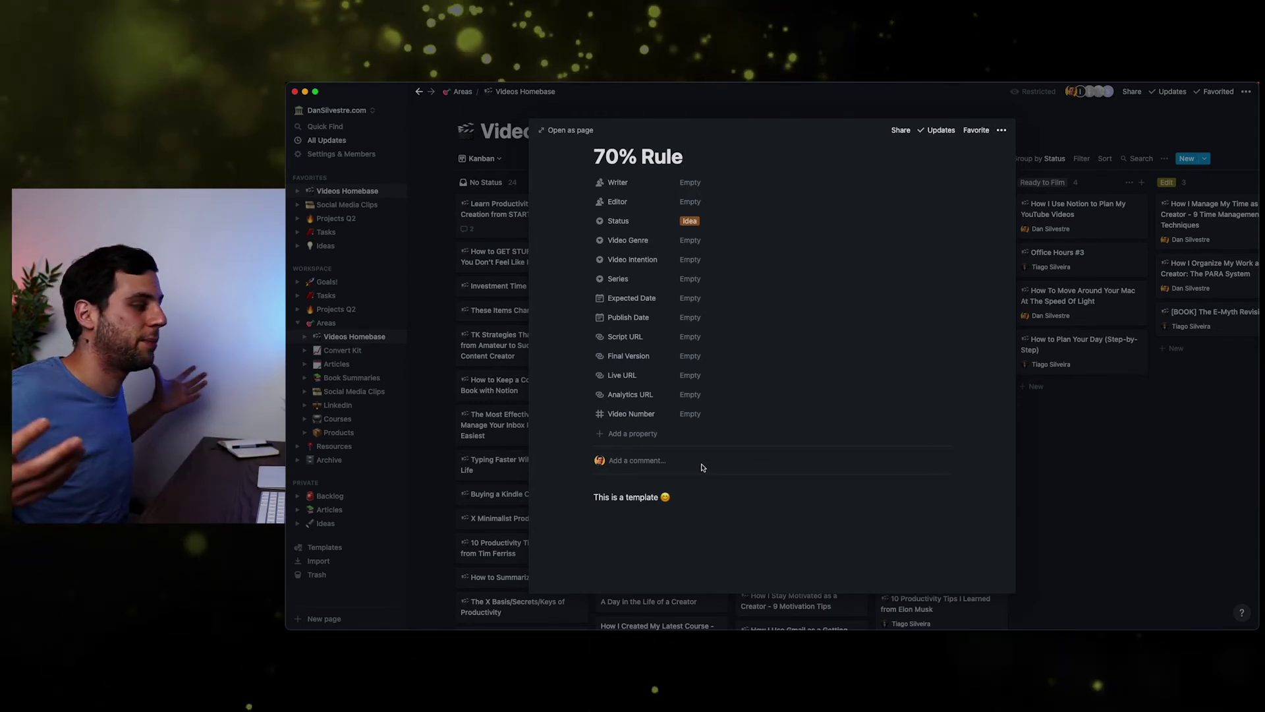
left_click(1213, 158)
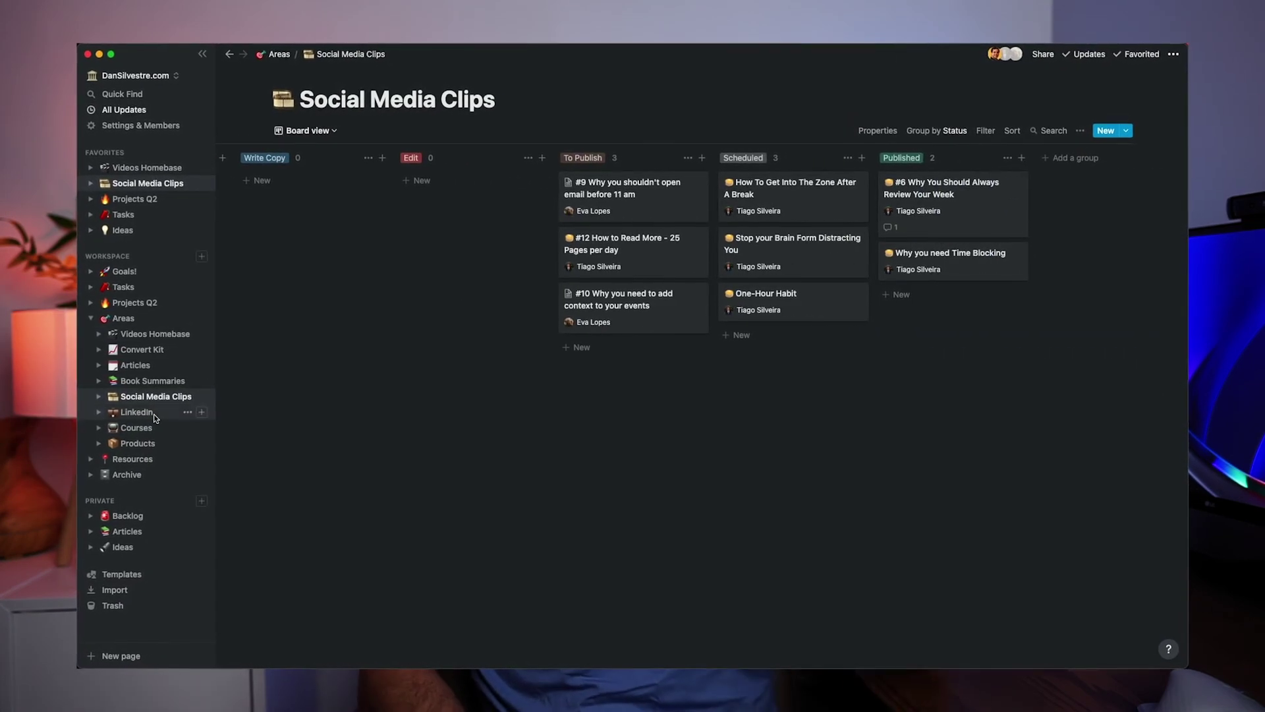
- Browse the LinkedIn Calendar and Book Summaries boards, ending on the blank Articles page
left_click(149, 411)
left_click(547, 237)
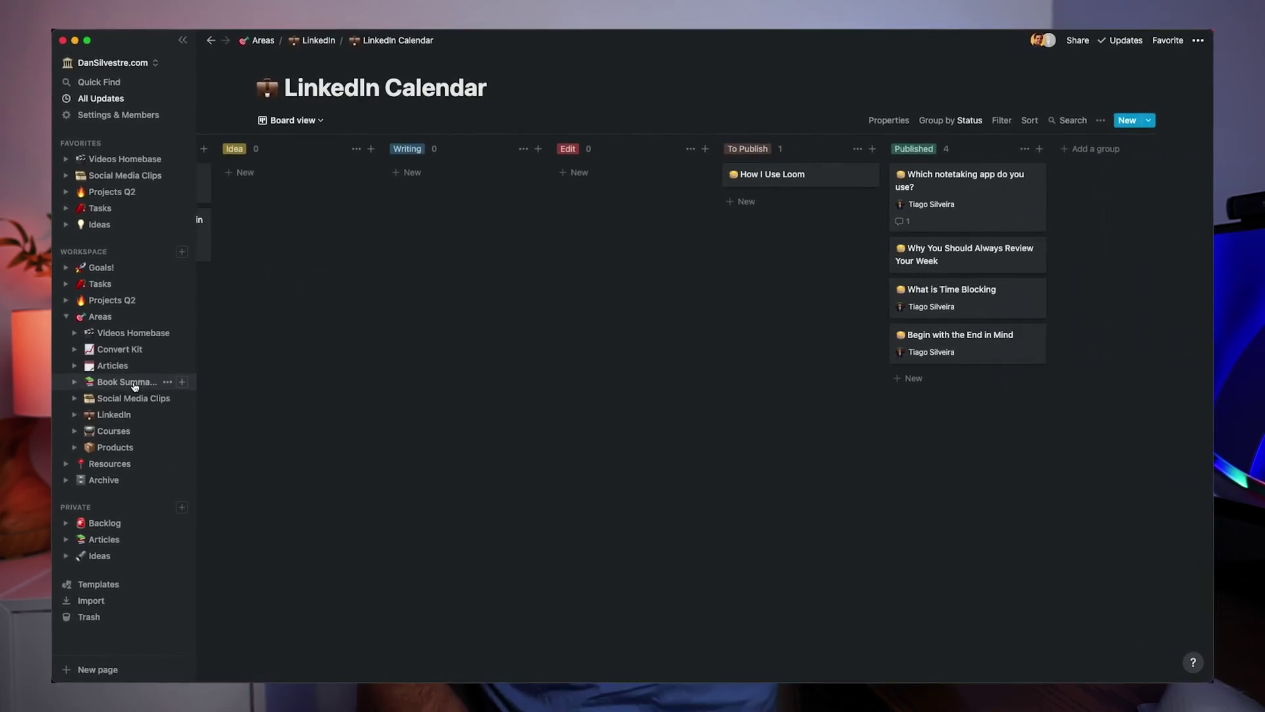
left_click(132, 382)
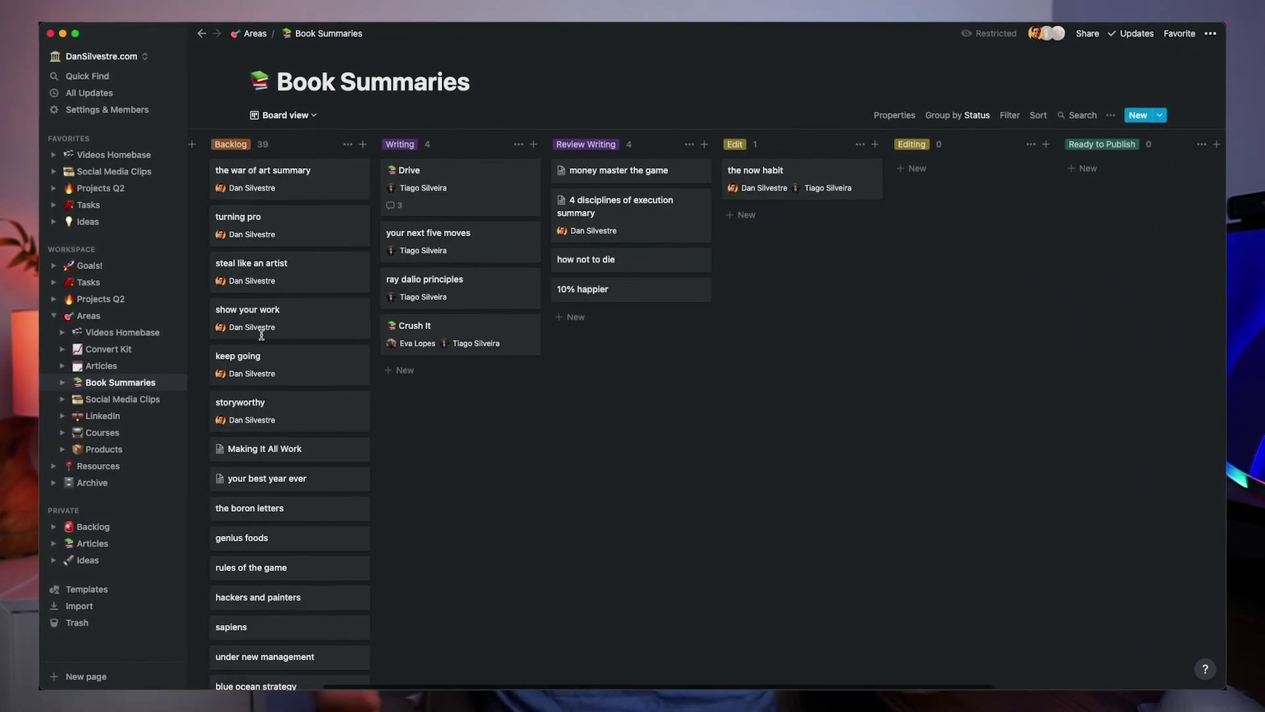
scroll(266, 335, "right", 10)
scroll(362, 424, "left", 10)
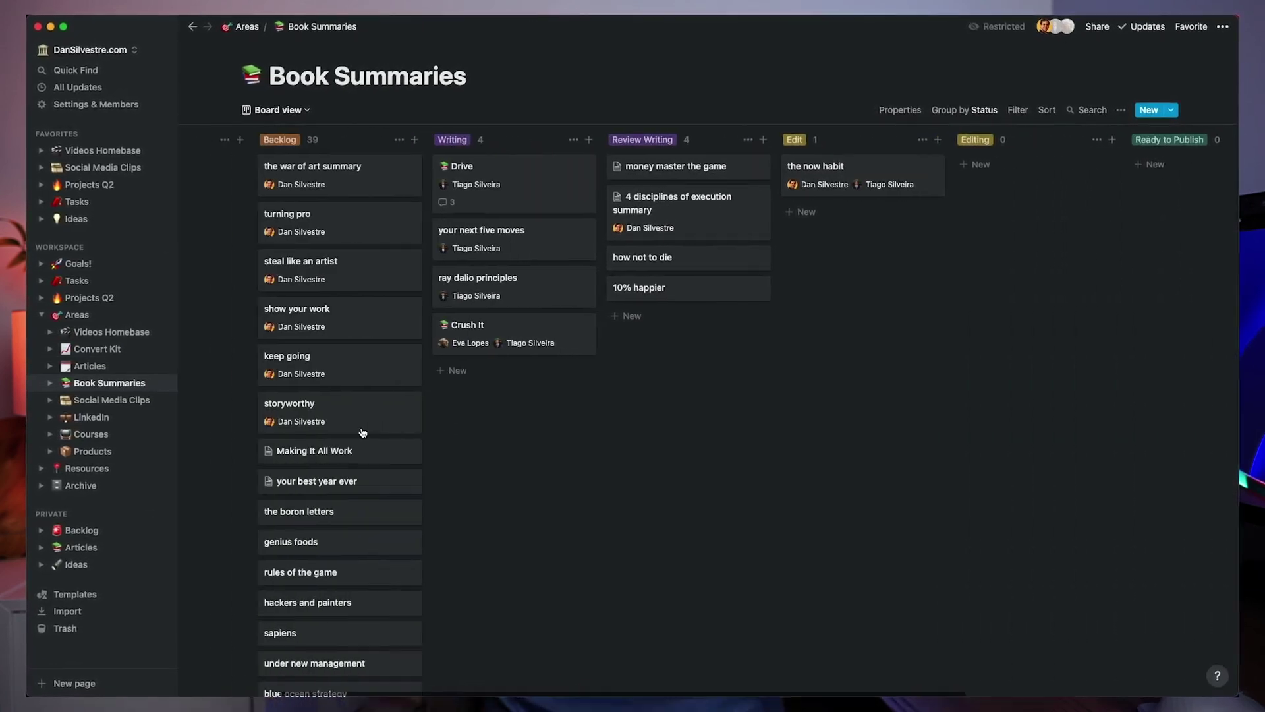
left_click(84, 365)
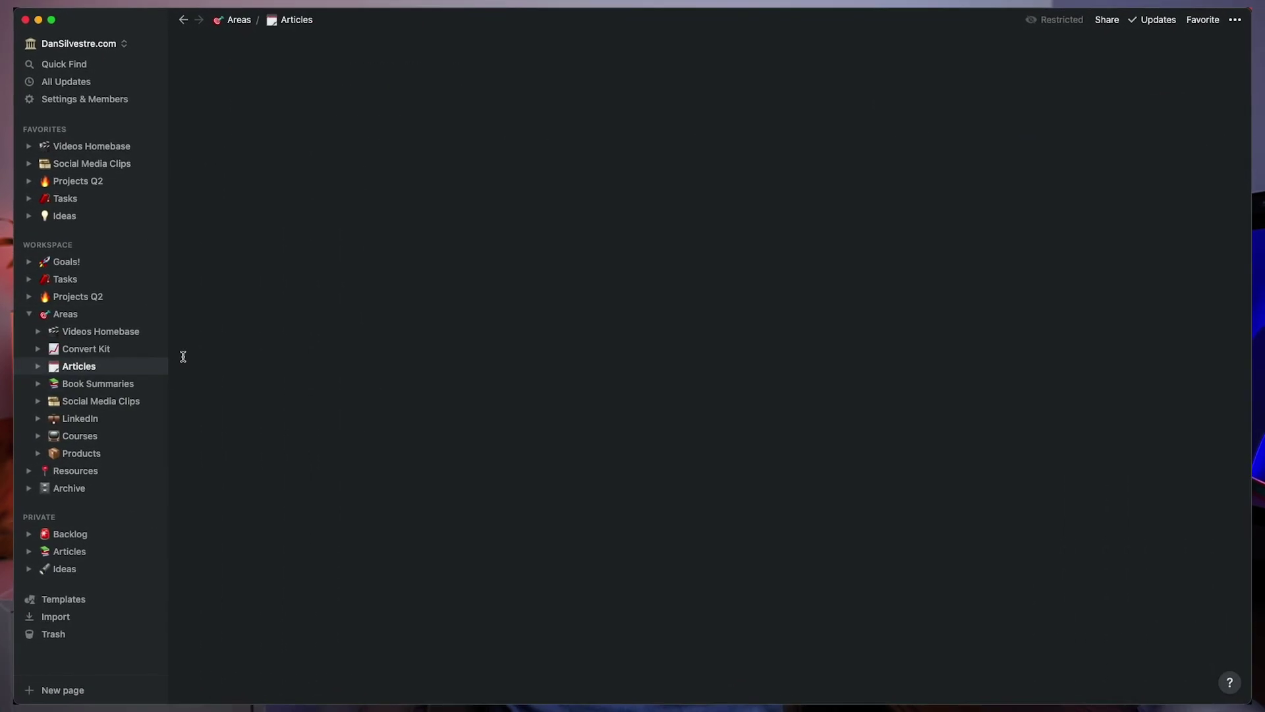